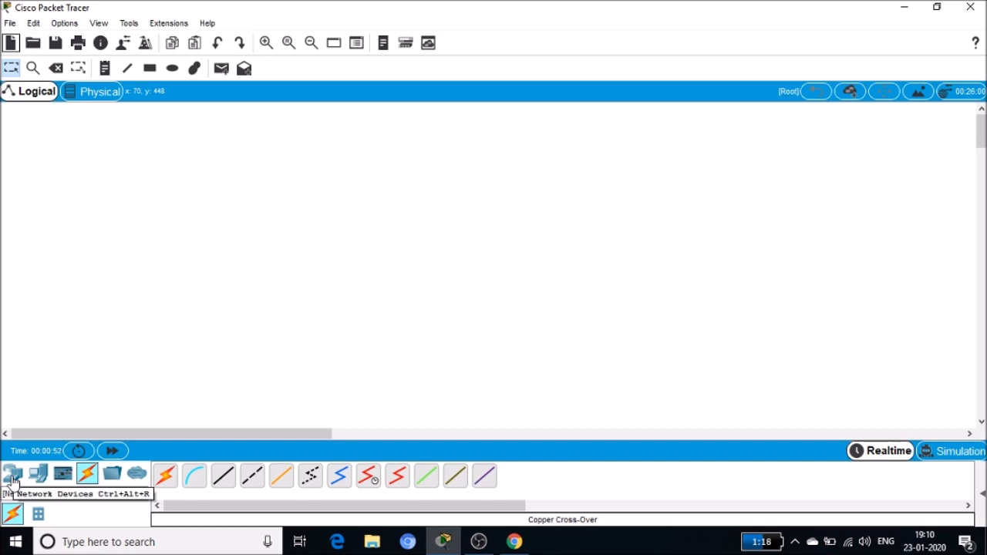
Step: Place four 2960 switches in a horizontal row across the upper part of the logical workspace
click(12, 477)
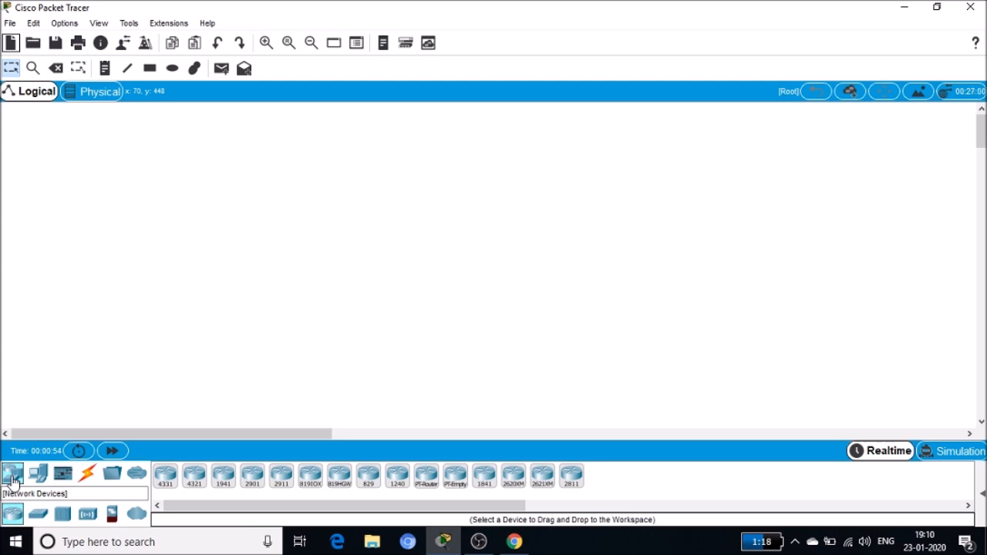
click(39, 517)
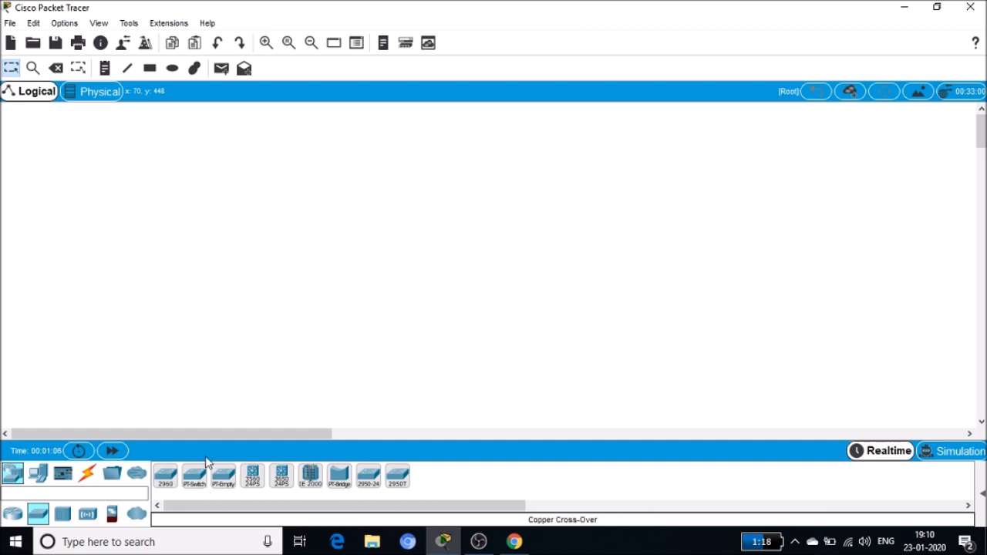
click(168, 480)
click(229, 229)
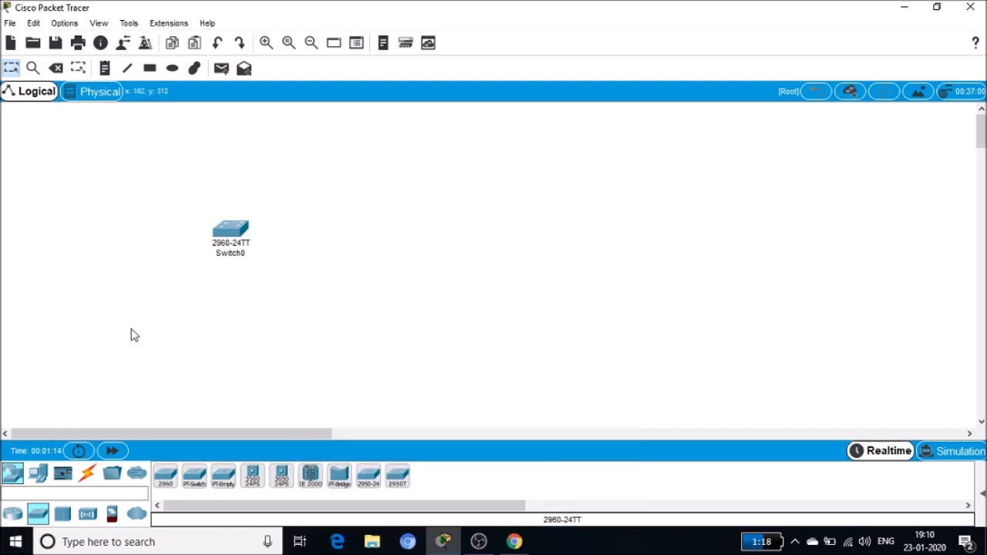
click(167, 476)
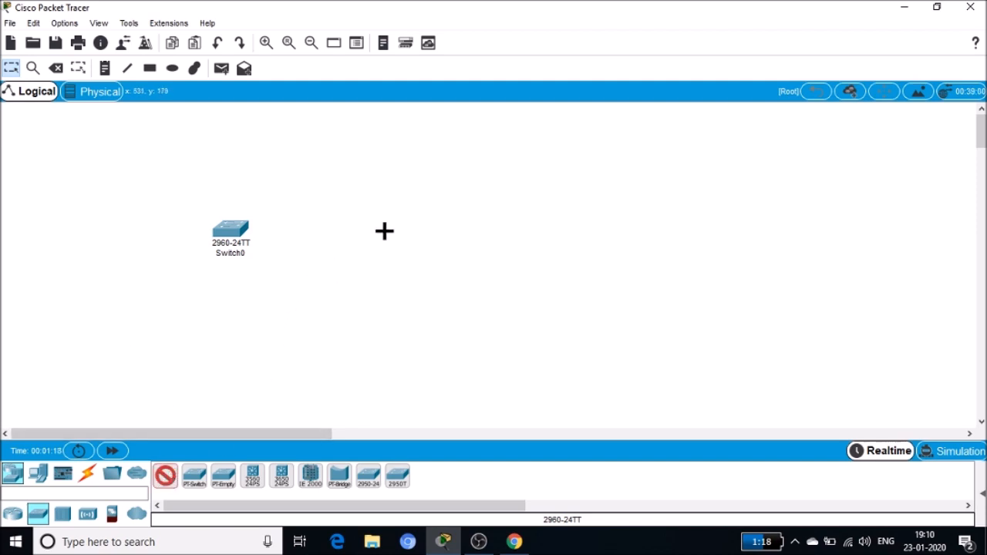
click(389, 223)
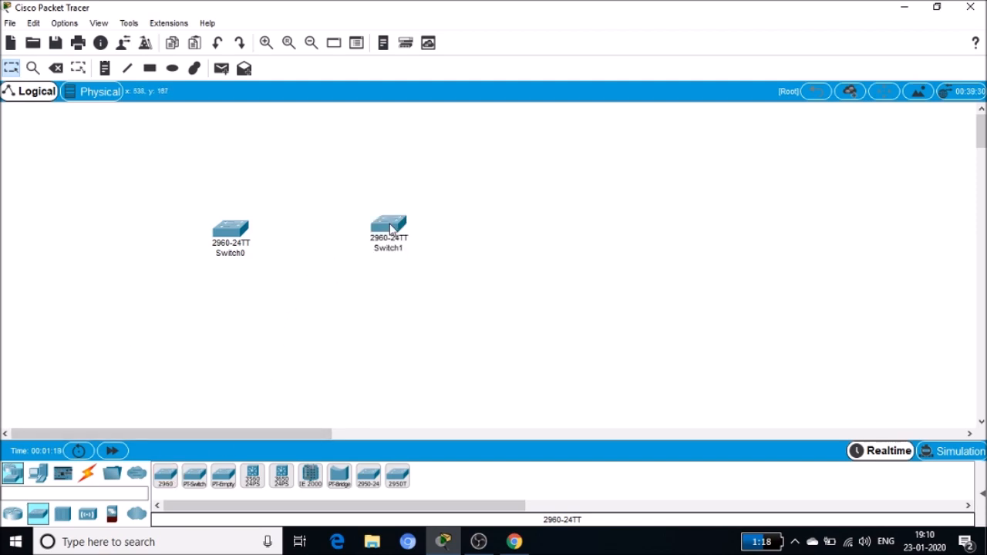
click(541, 219)
click(165, 477)
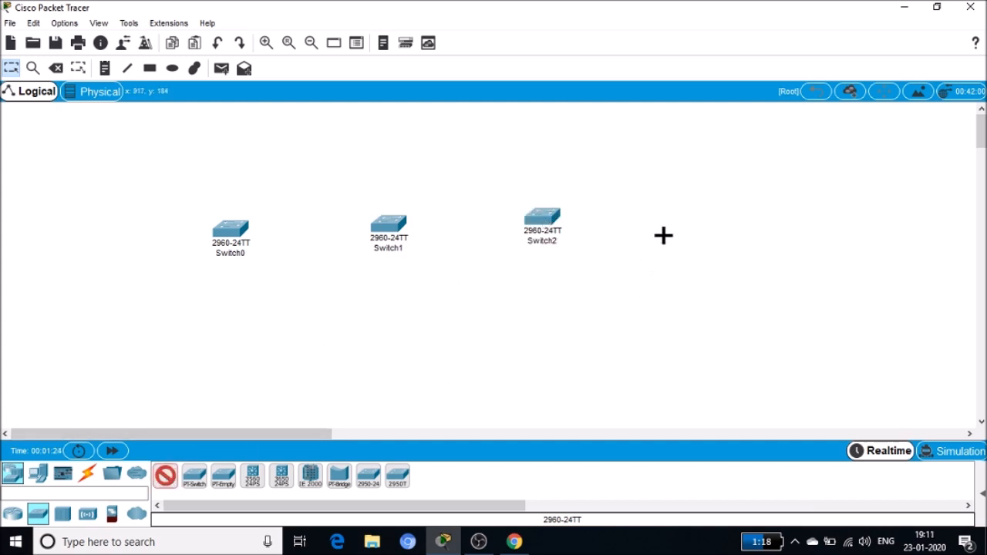
click(679, 222)
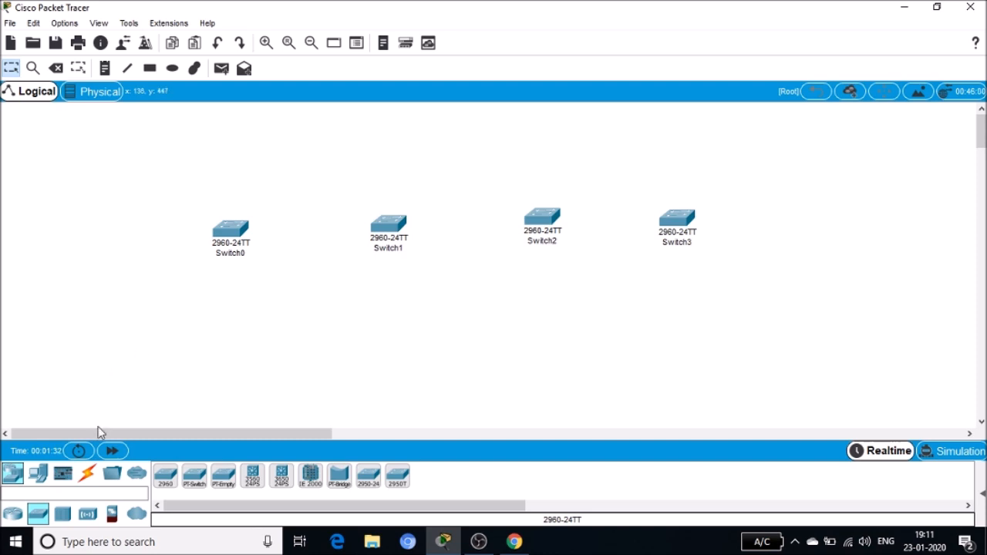
Step: Connect Switch0 FastEthernet0/1 to Switch1 FastEthernet0/1 with a copper cross-over cable
click(87, 476)
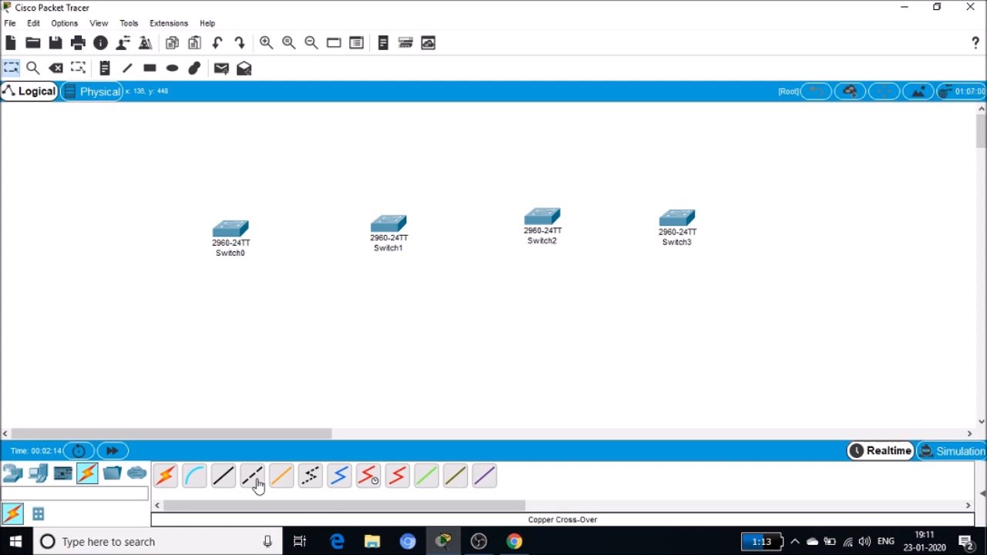
click(254, 480)
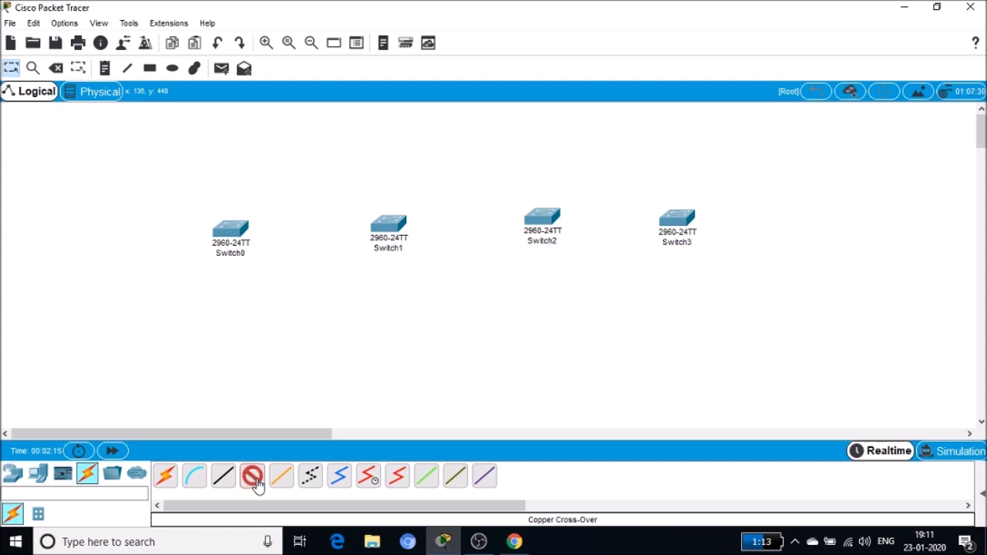
click(229, 229)
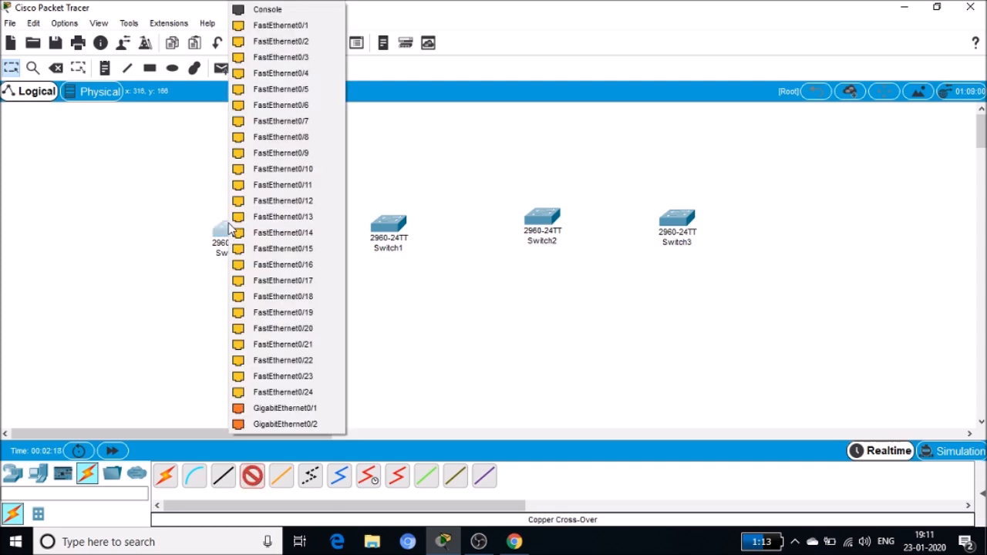
click(280, 25)
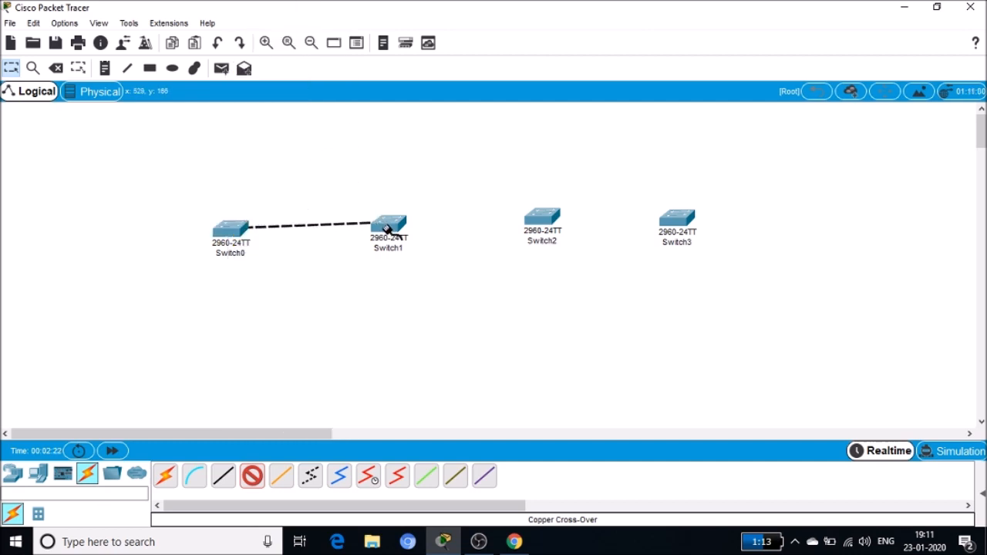
click(385, 225)
click(432, 25)
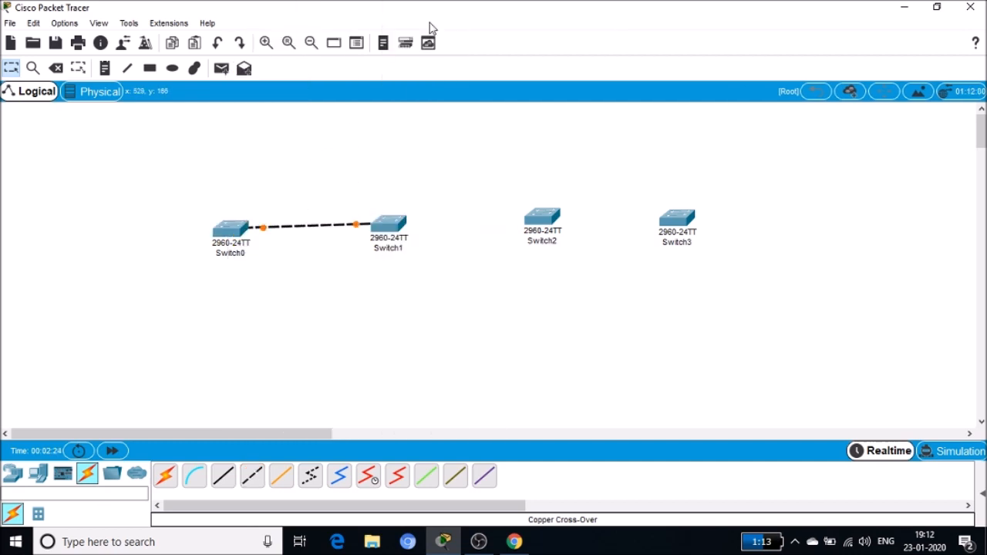
Step: Connect Switch1 FastEthernet0/2 to Switch2 FastEthernet0/1 with a copper cross-over cable
click(254, 483)
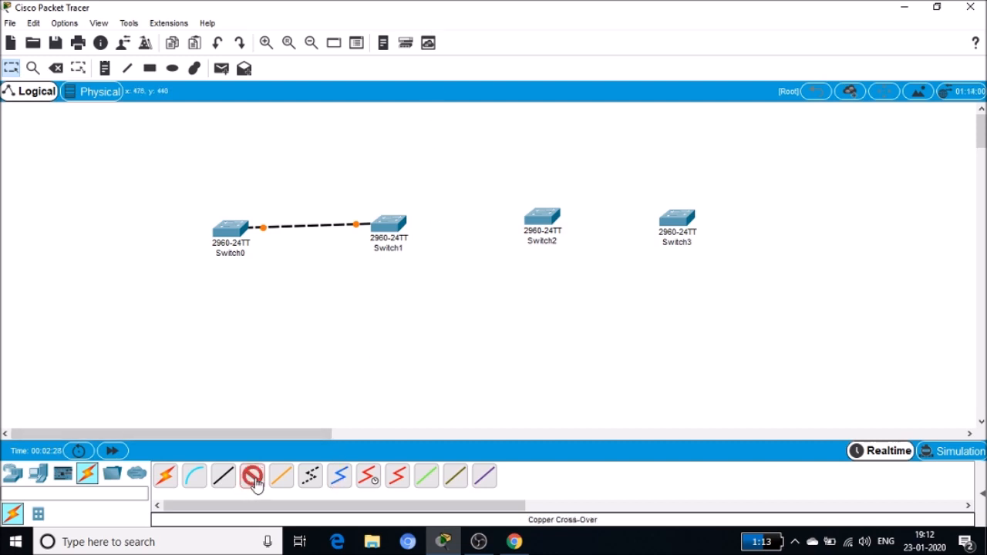
click(390, 223)
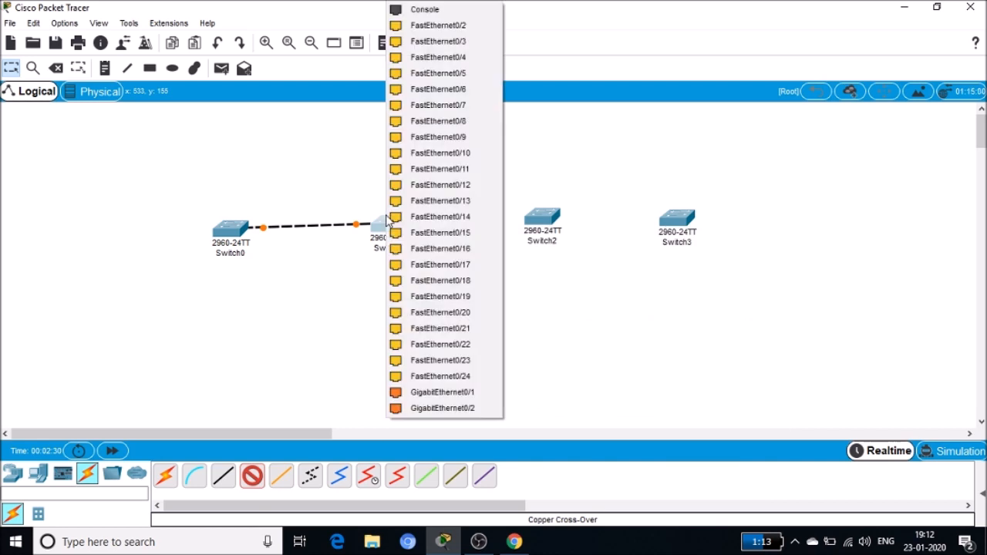
click(452, 26)
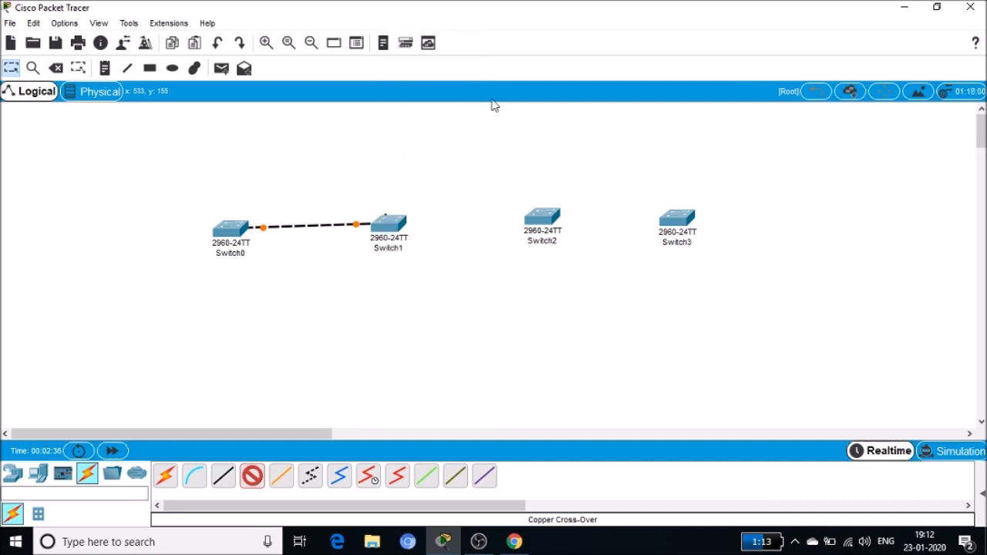
click(544, 223)
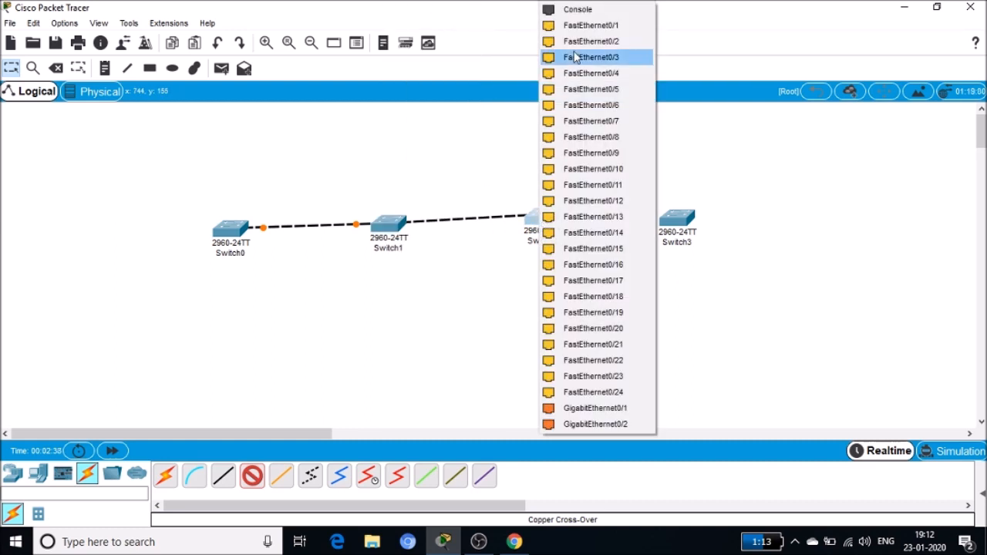
click(577, 25)
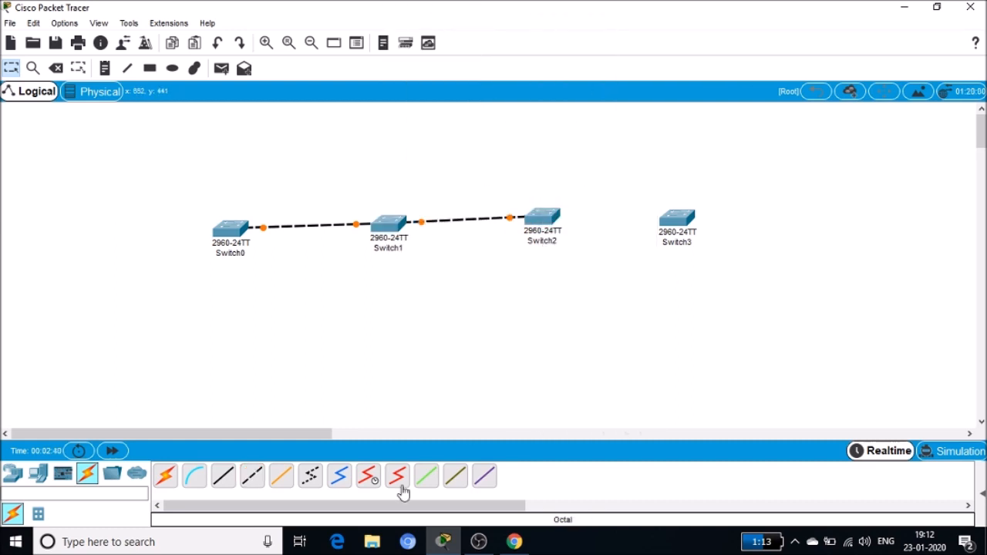
Step: Connect Switch2 FastEthernet0/2 to Switch3 FastEthernet0/1 with a copper cross-over cable
click(254, 479)
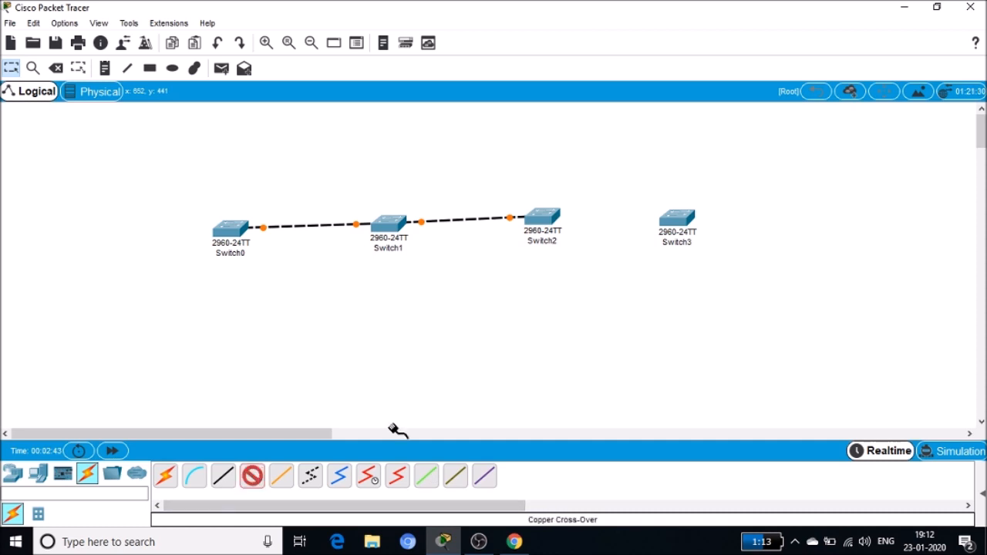
click(547, 220)
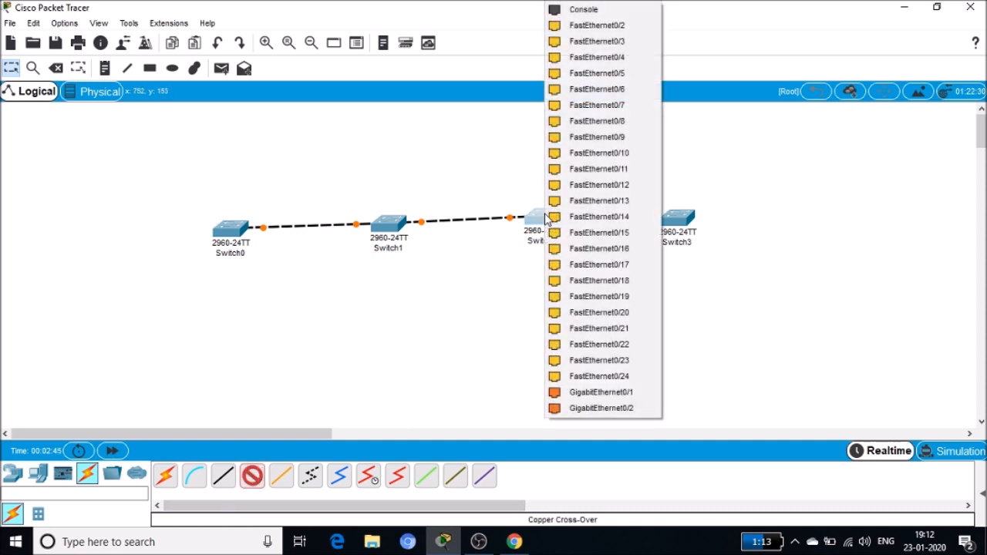
click(597, 26)
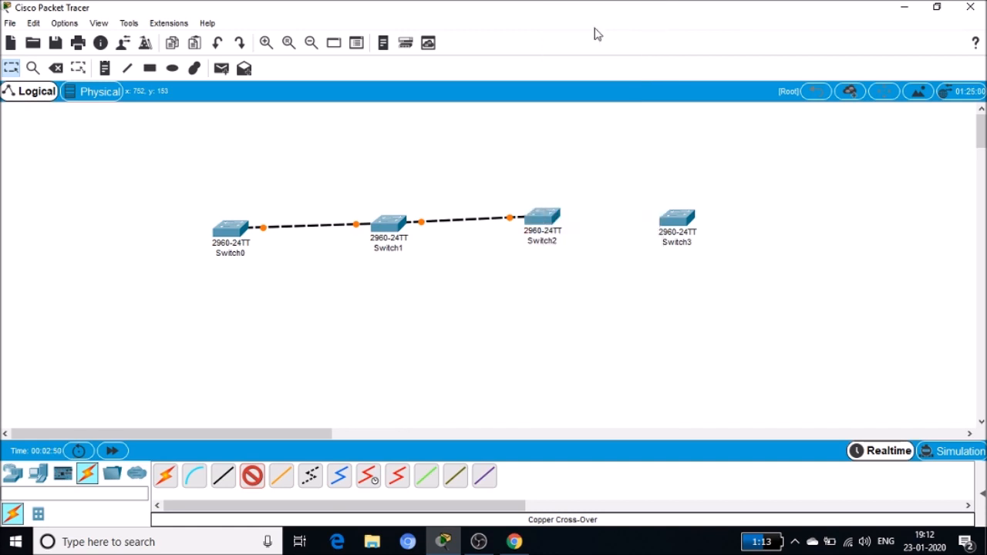
click(683, 220)
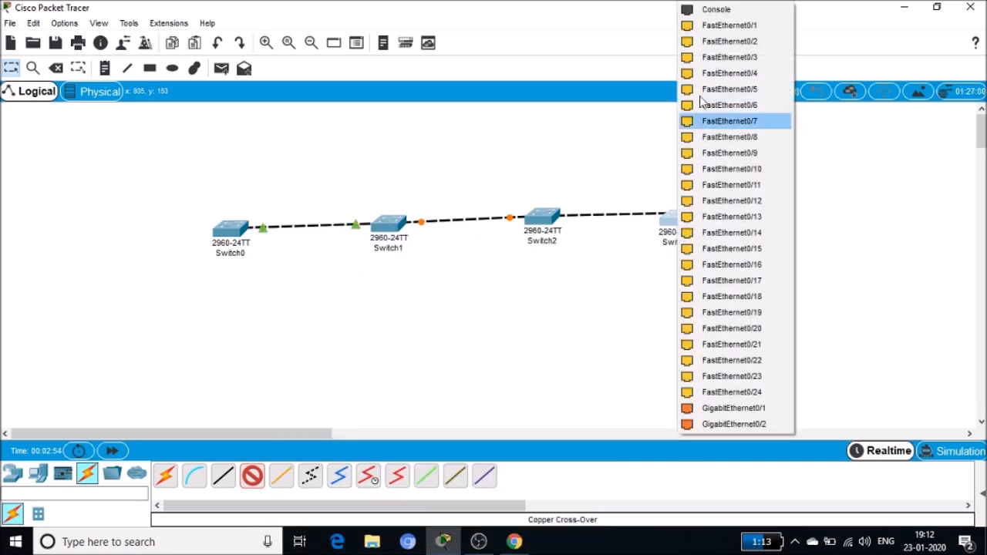
click(711, 27)
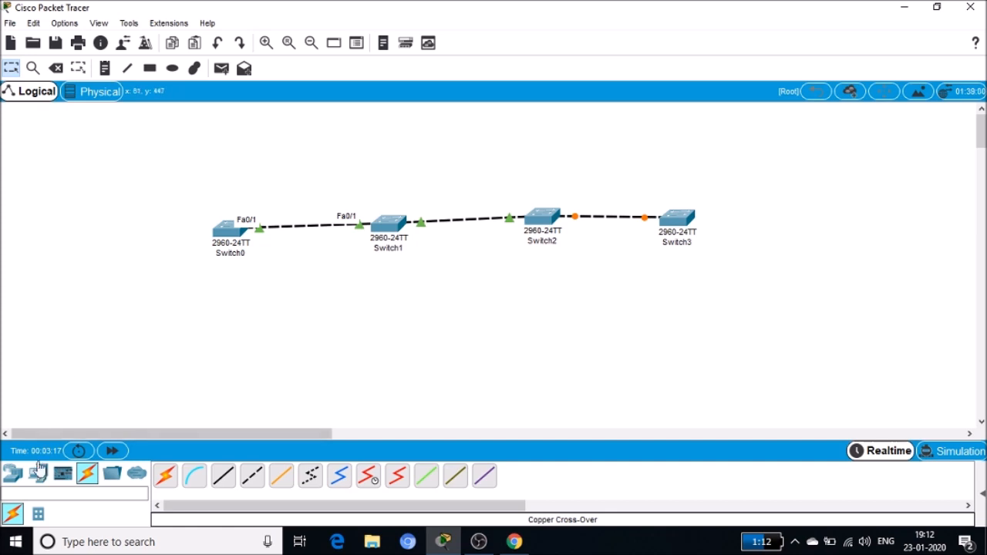
Step: Place four PC end devices in a row, one below each of the four switches
click(38, 475)
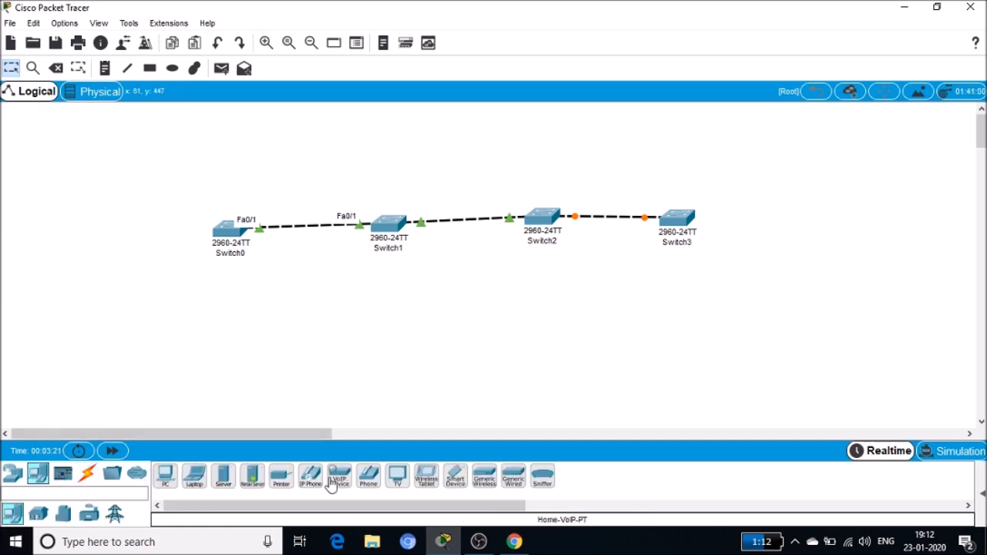
click(165, 478)
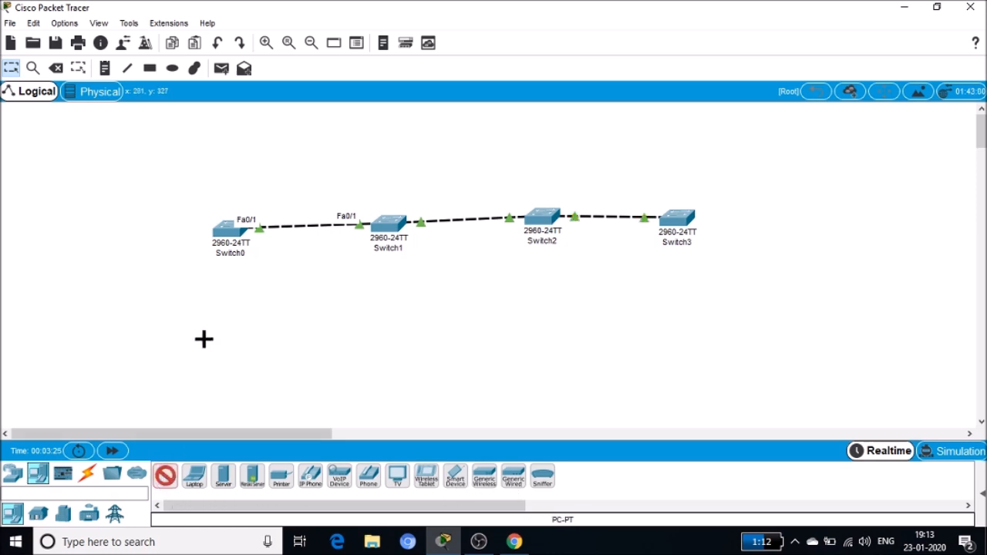
click(217, 317)
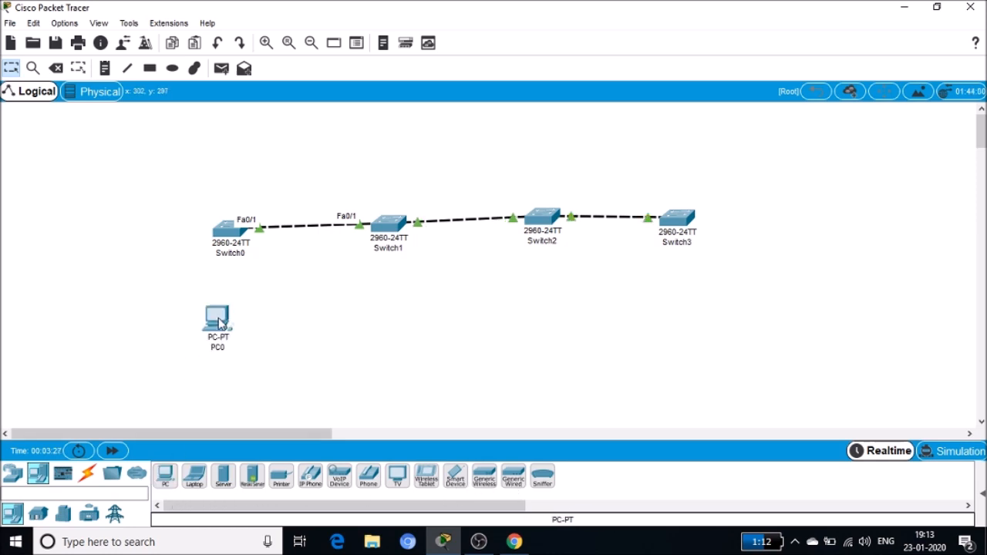
click(168, 476)
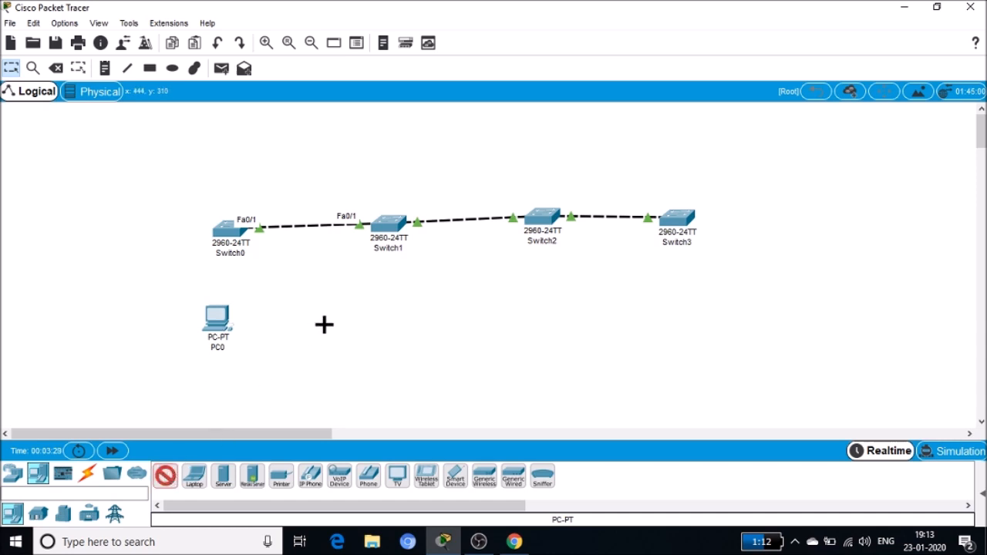
click(383, 319)
click(168, 478)
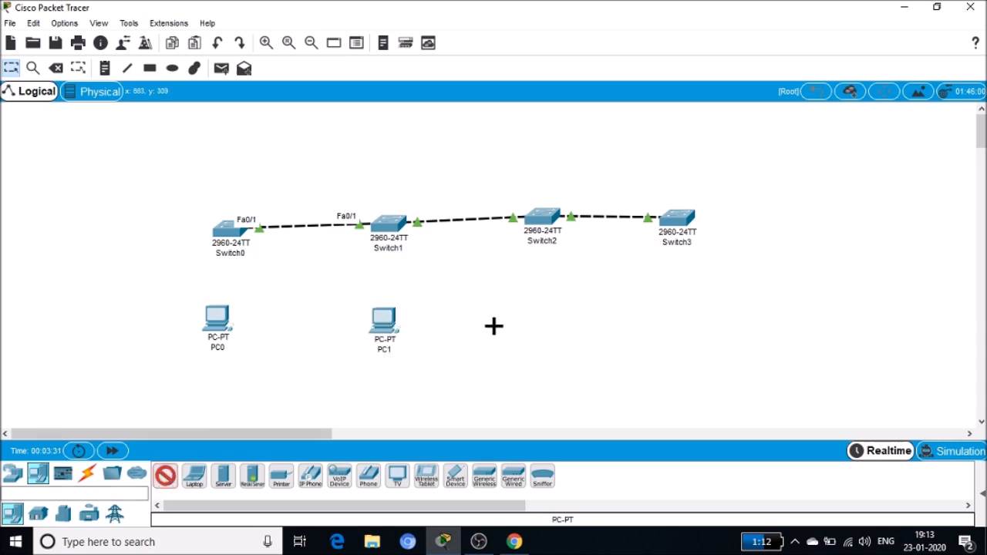
click(545, 316)
click(165, 479)
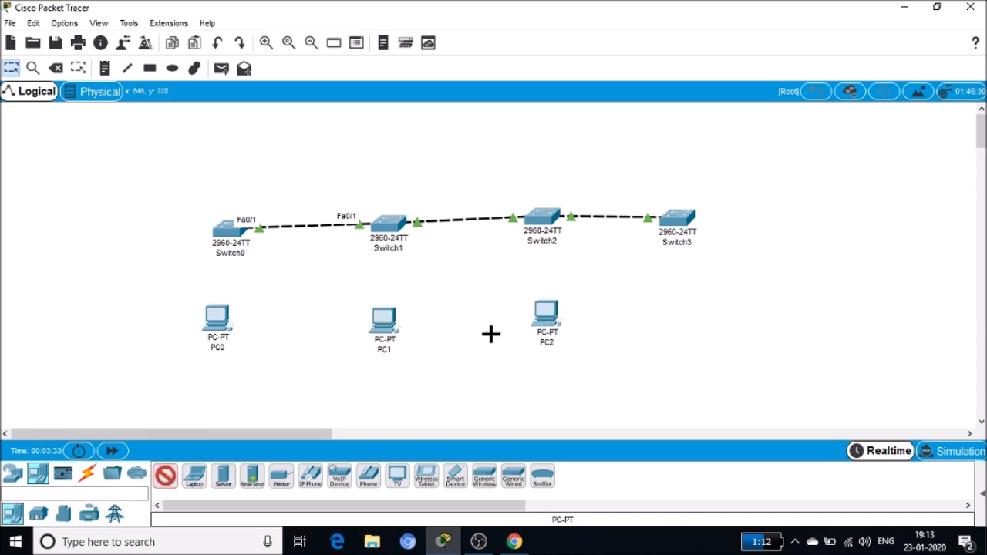
click(682, 303)
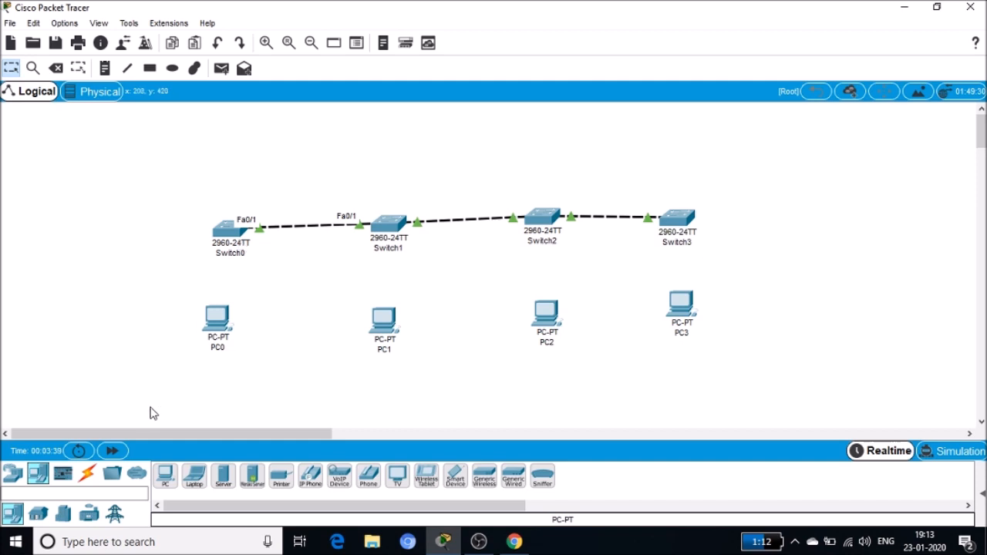
Step: Connect Switch0 FastEthernet0/2 to PC0 with a copper straight-through cable
click(87, 476)
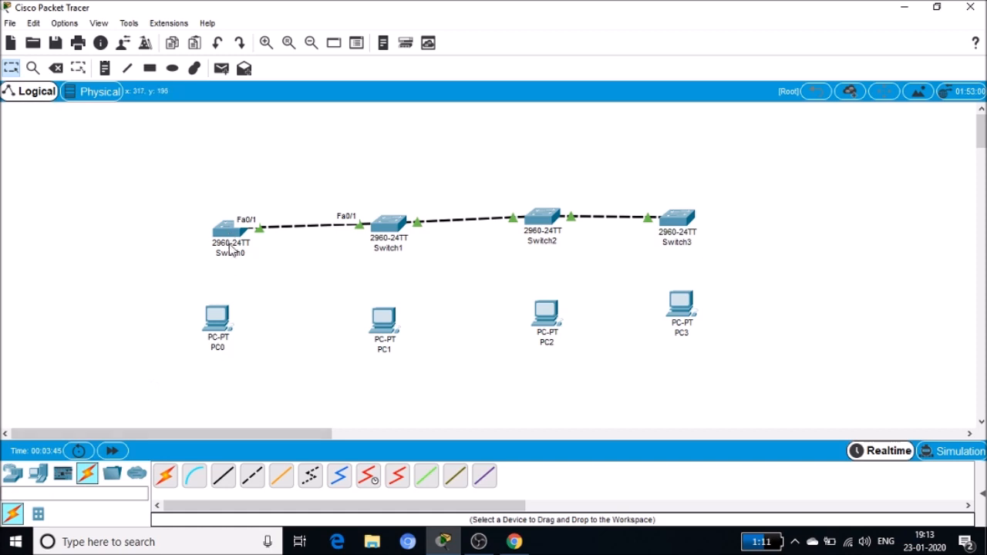
click(222, 479)
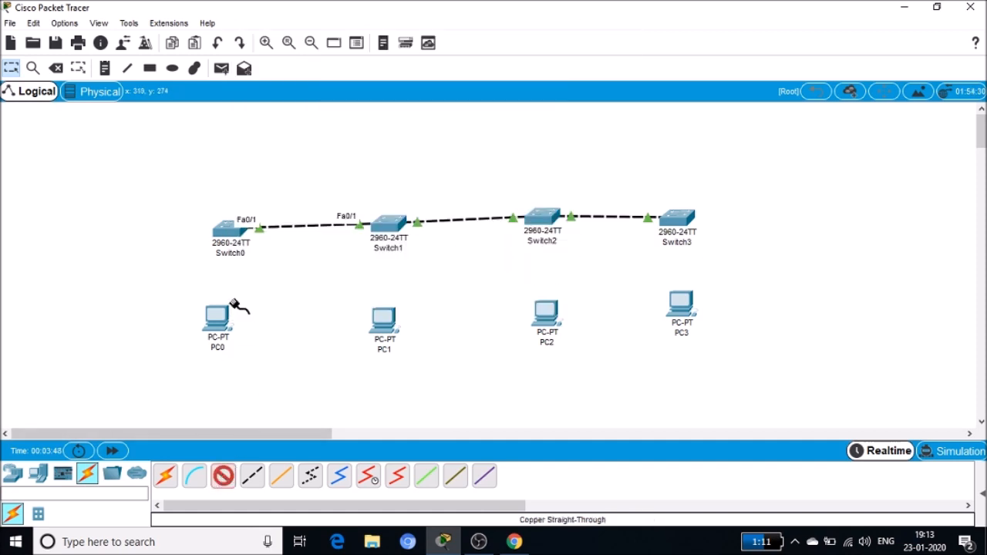
click(233, 236)
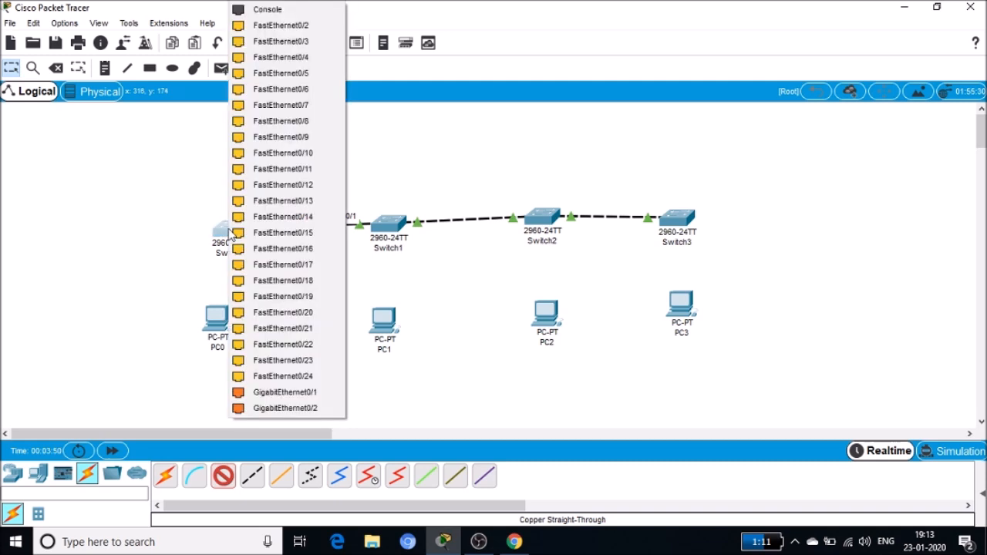
click(294, 30)
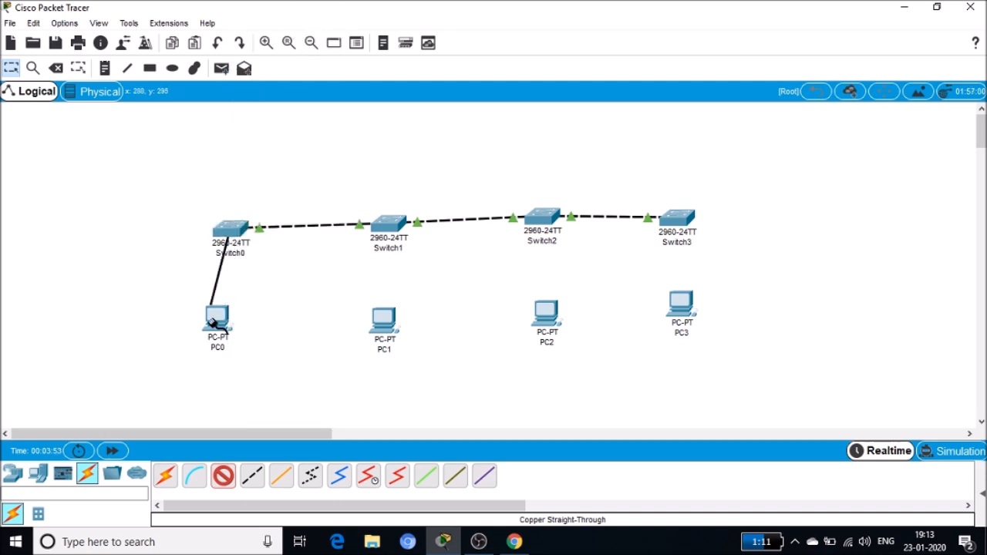
click(224, 305)
click(252, 374)
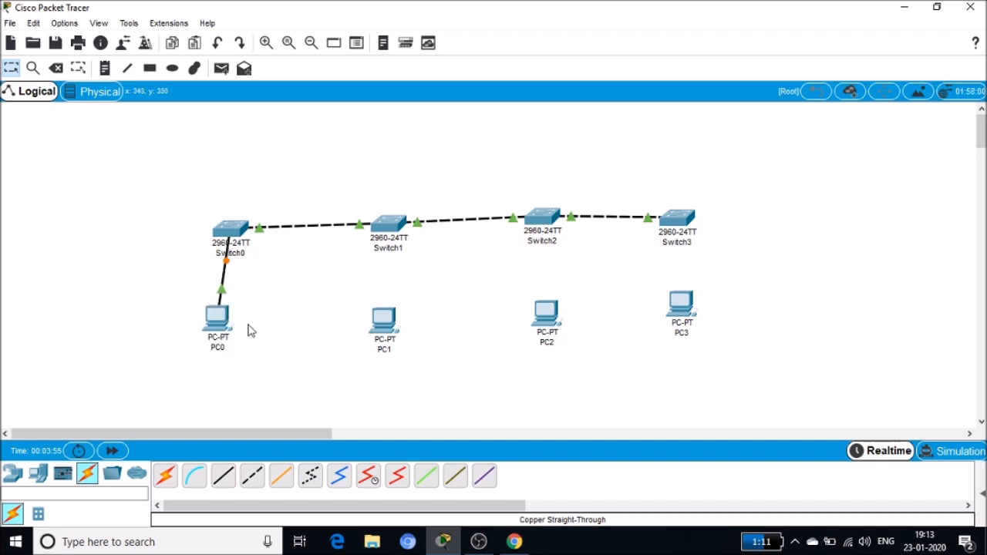
Step: Connect Switch1 FastEthernet0/3 to PC1 FastEthernet0 with a copper straight-through cable
click(223, 475)
click(390, 223)
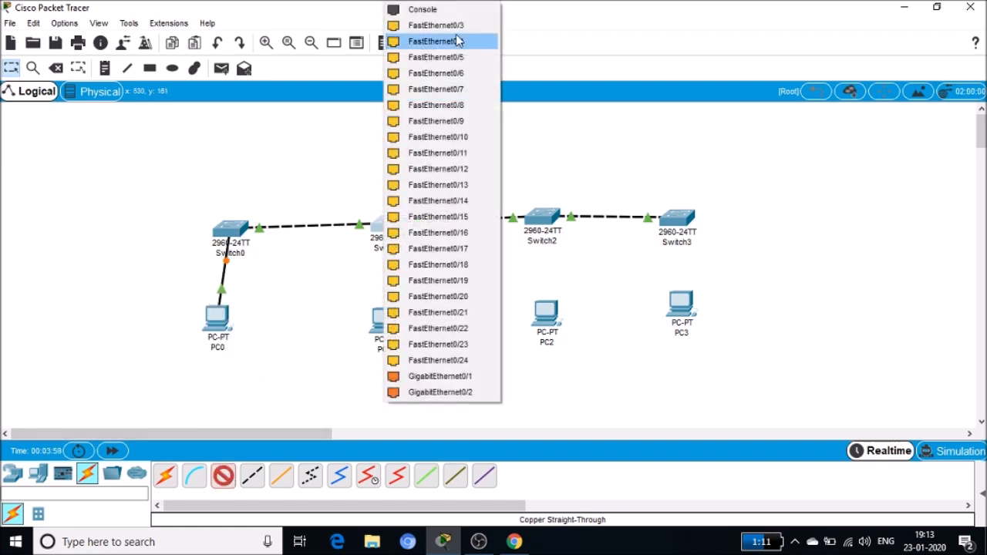
click(463, 24)
click(388, 320)
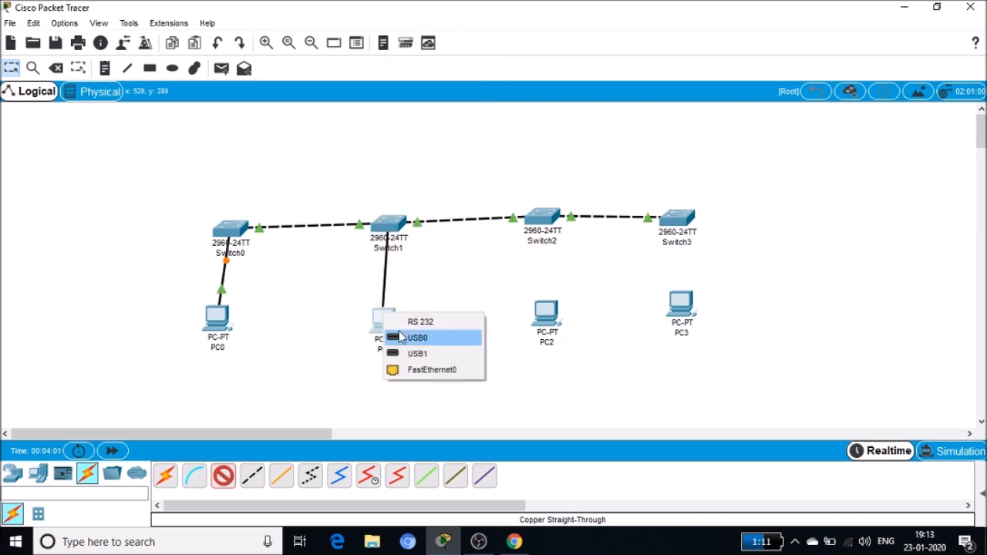
click(412, 373)
Step: Connect a free FastEthernet port of Switch2 to PC2 FastEthernet0 with a copper straight-through cable
click(223, 475)
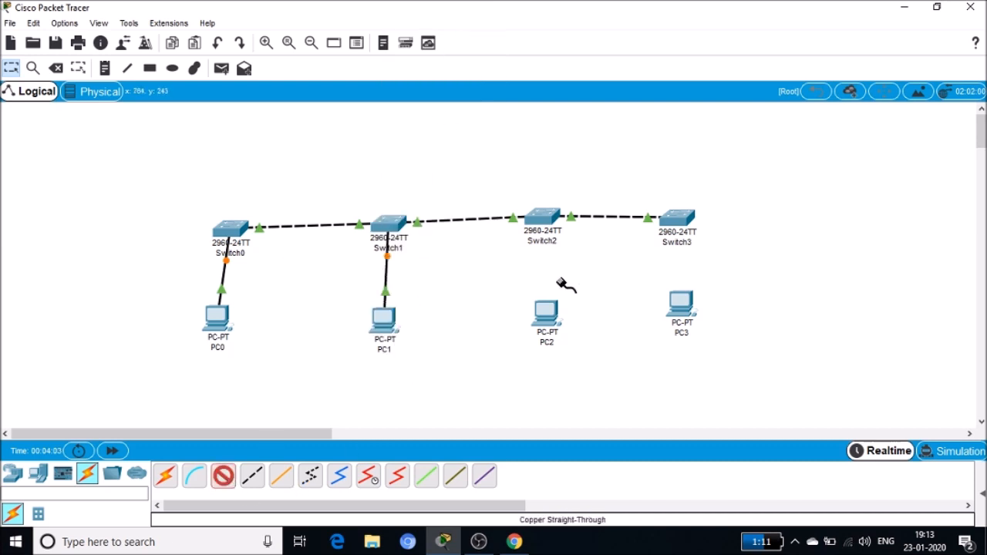
click(542, 220)
click(590, 25)
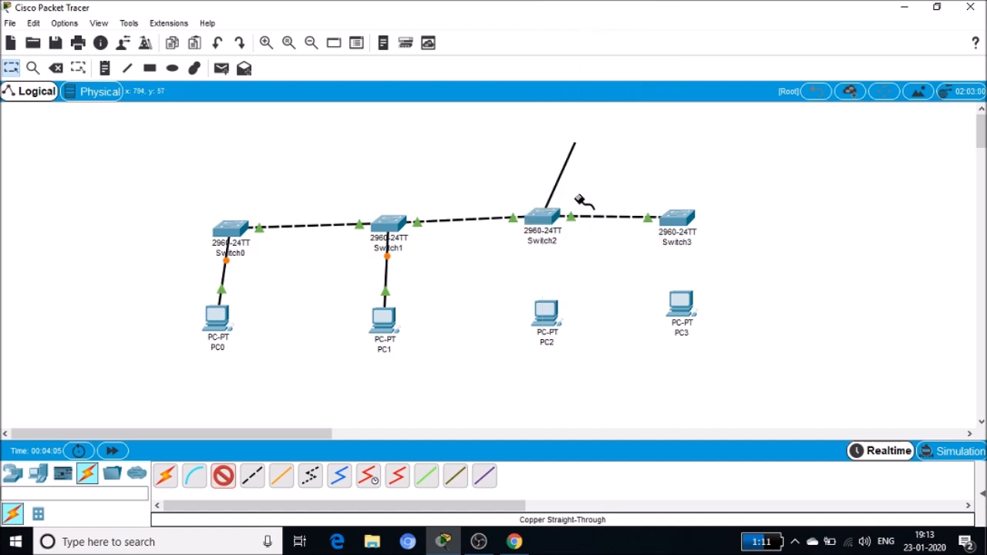
click(544, 310)
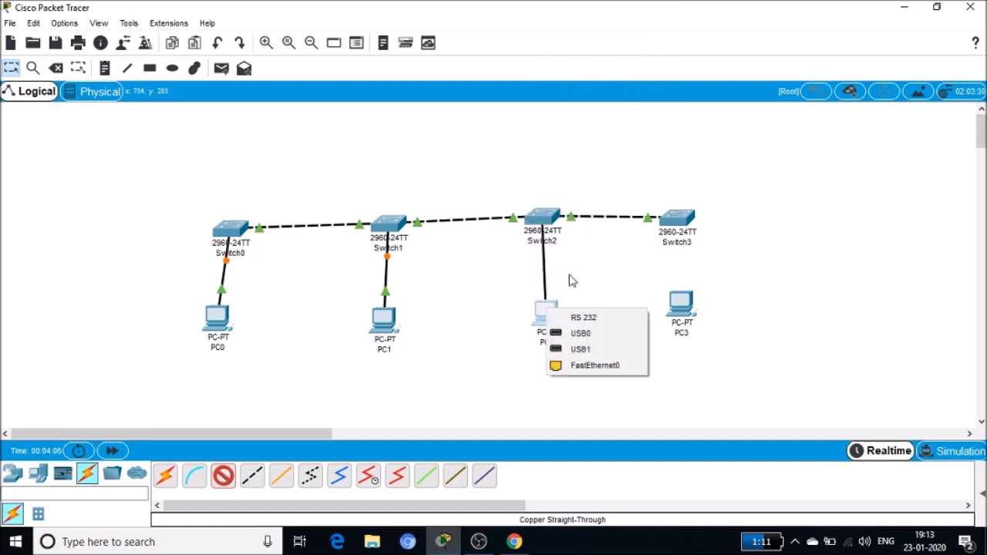
click(580, 368)
Step: Connect a free FastEthernet port of Switch3 to PC3 FastEthernet0 with a copper straight-through cable
click(223, 475)
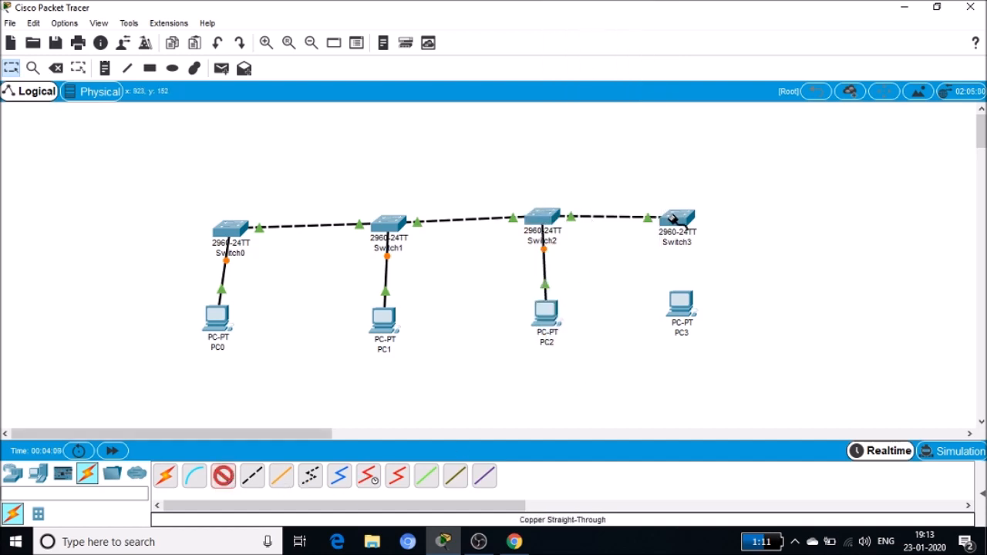
click(677, 219)
click(725, 25)
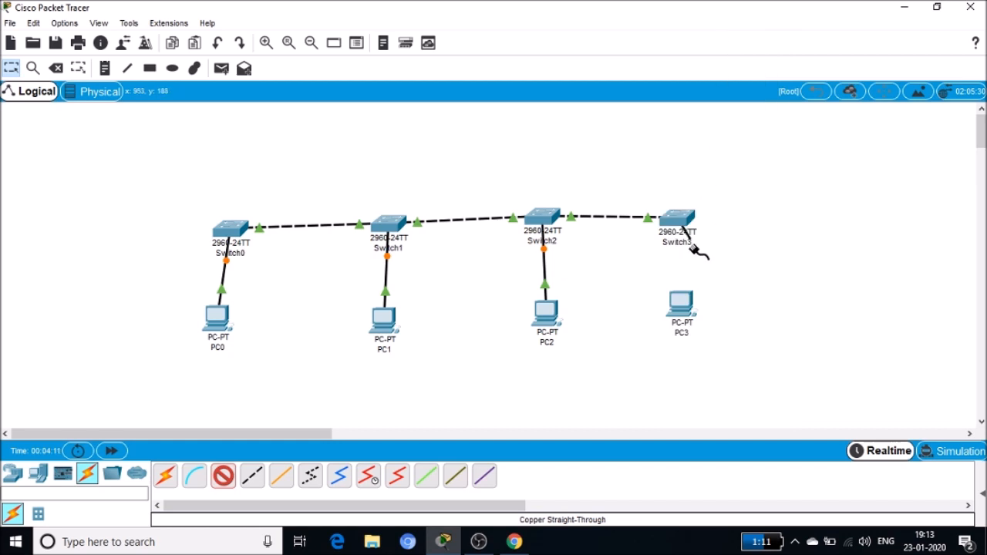
click(681, 307)
click(707, 358)
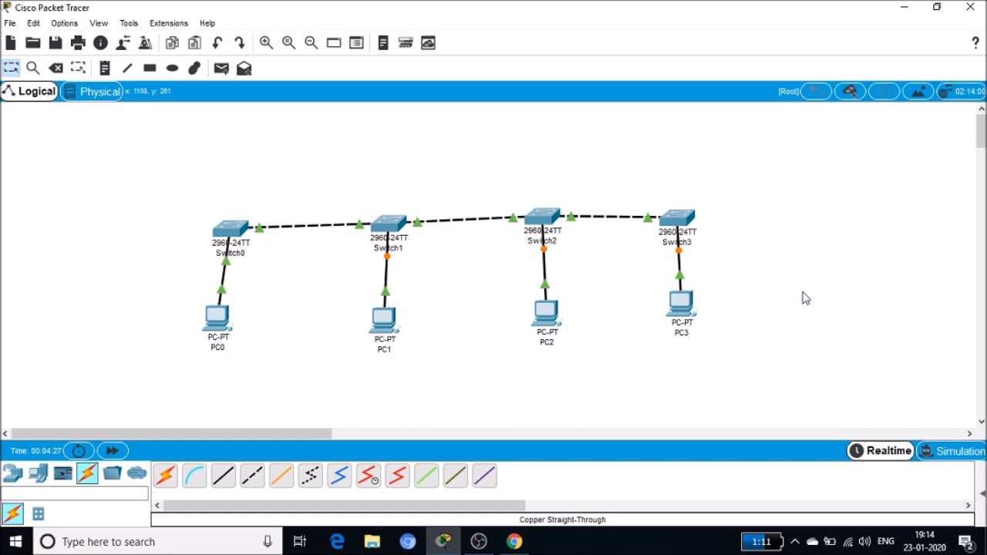
click(221, 327)
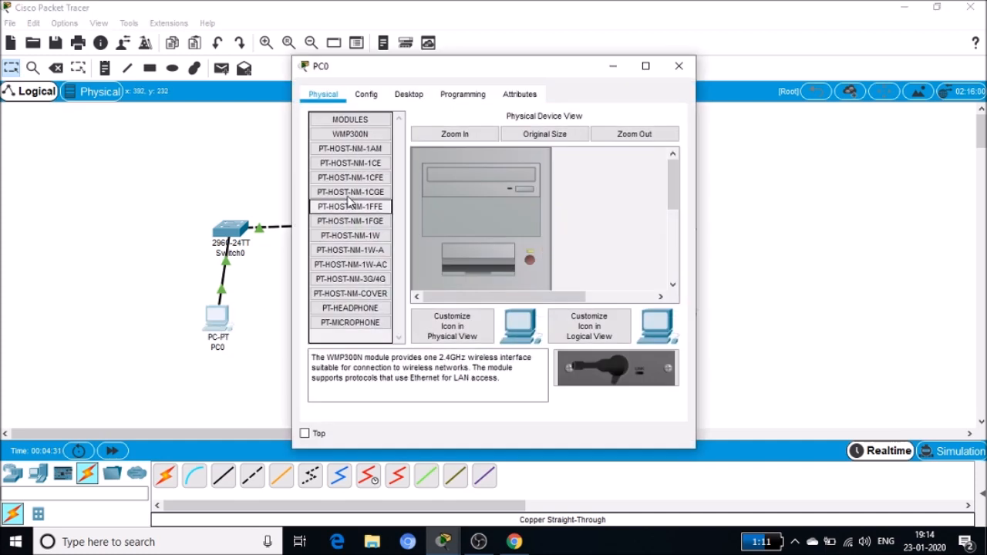
click(366, 96)
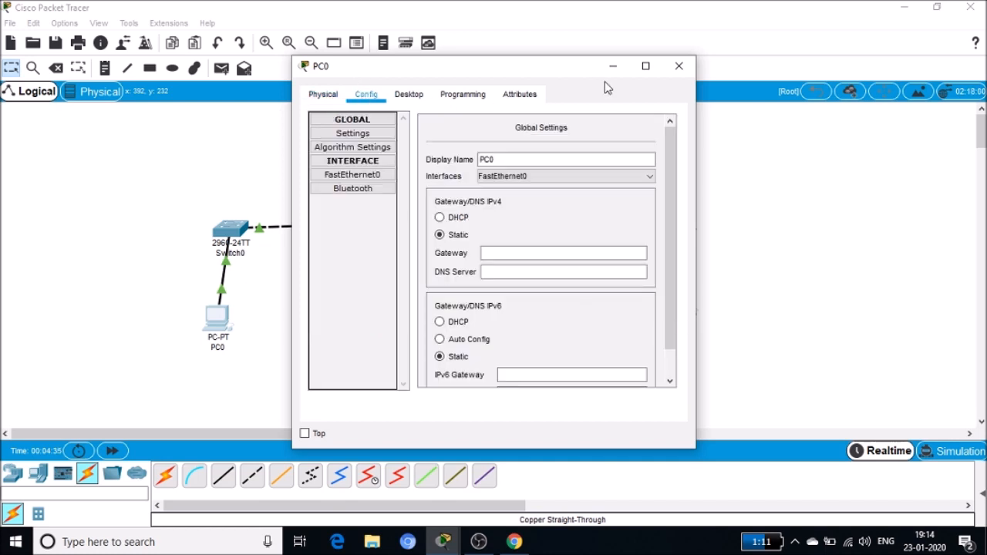
click(679, 65)
Step: Give PC0 the static IP address 192.168.10.1 with subnet mask 255.255.255.0 and close its configuration
click(217, 320)
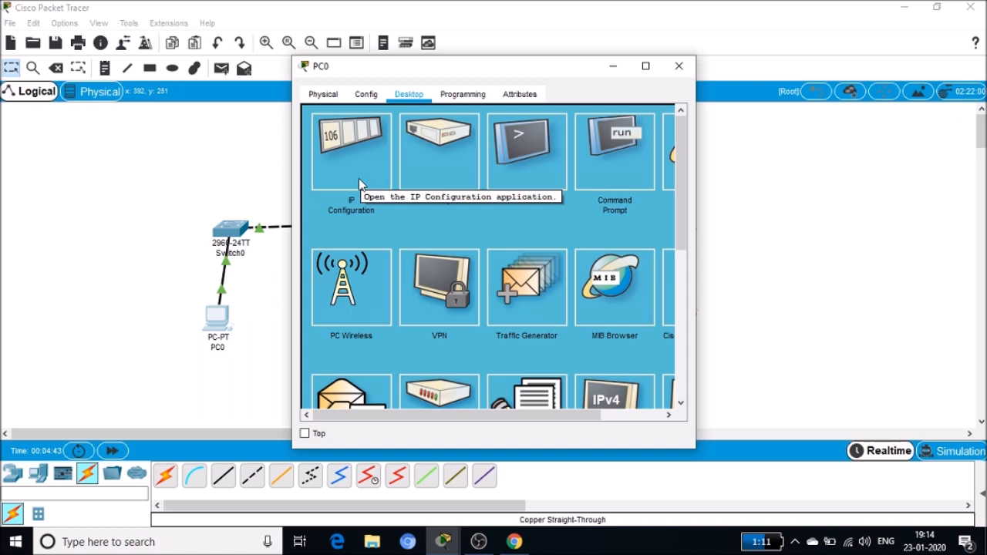
click(358, 178)
click(437, 196)
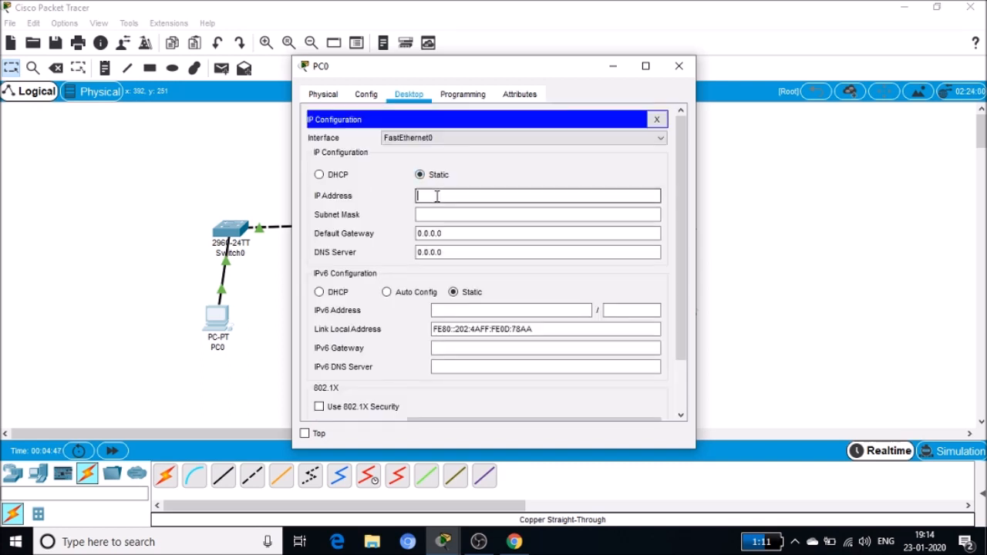
text(192.168.10.1)
click(433, 218)
click(433, 215)
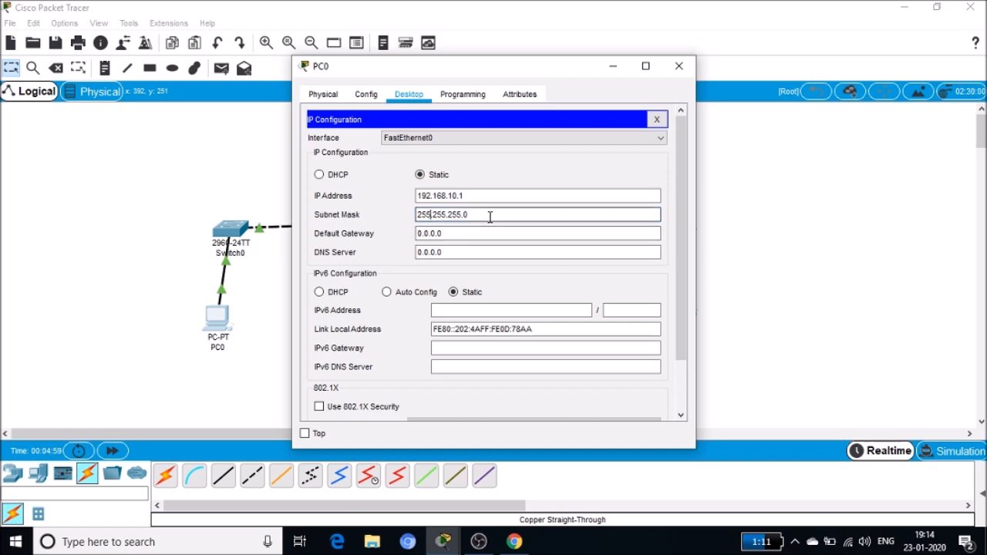
click(657, 119)
click(679, 66)
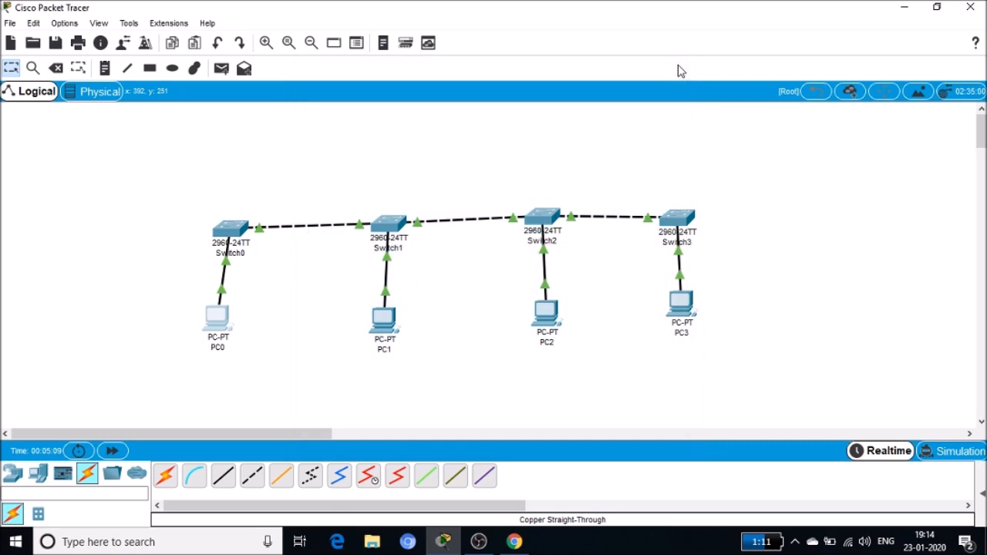
Step: Give PC1 the static IP address 192.168.10.2 with subnet mask 255.255.255.0 and close its configuration
click(381, 320)
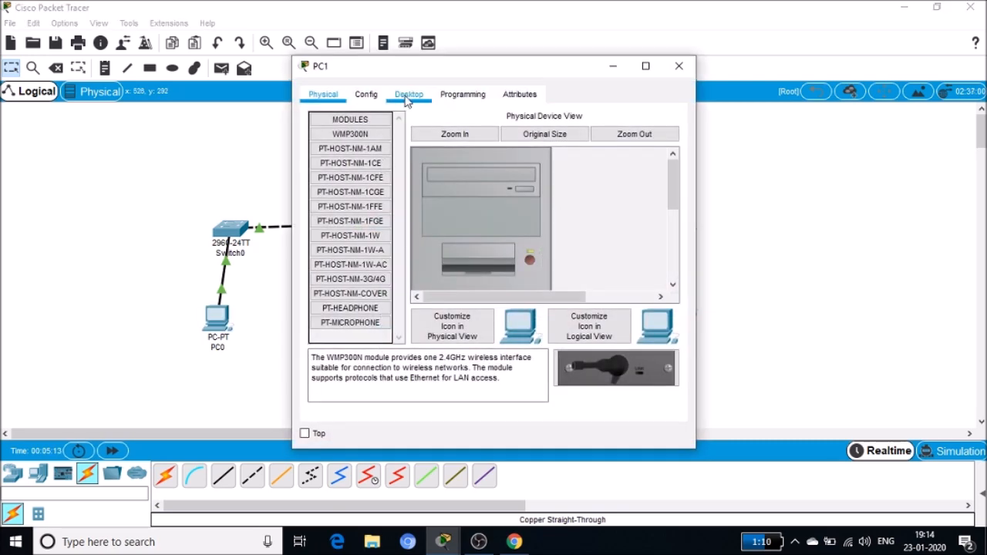
click(408, 97)
click(344, 193)
click(439, 199)
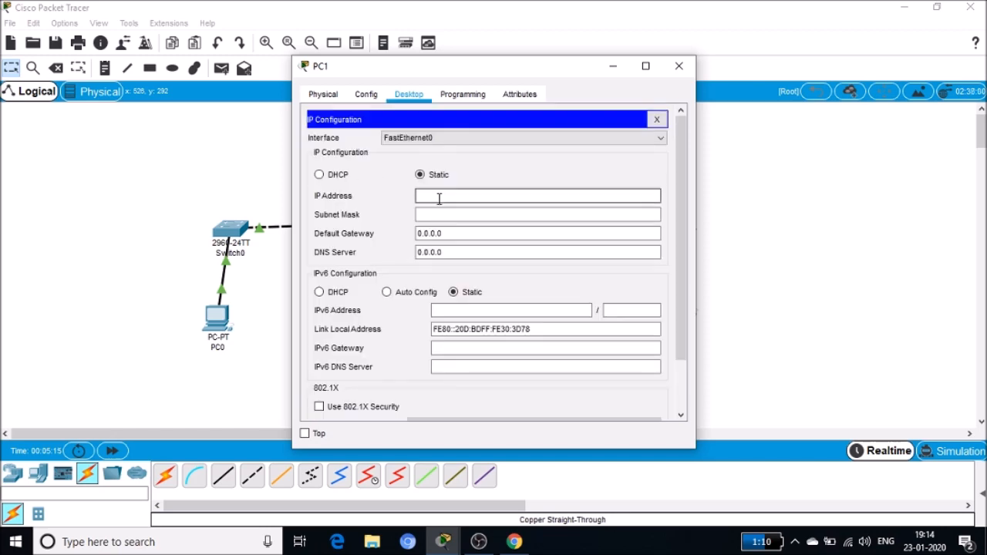
text(192.168.10.2)
click(436, 215)
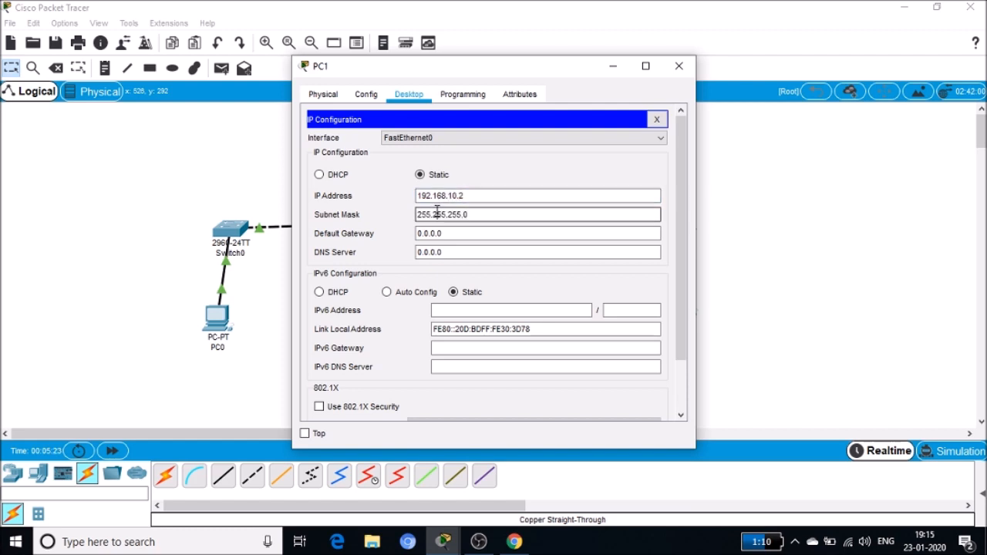
click(679, 66)
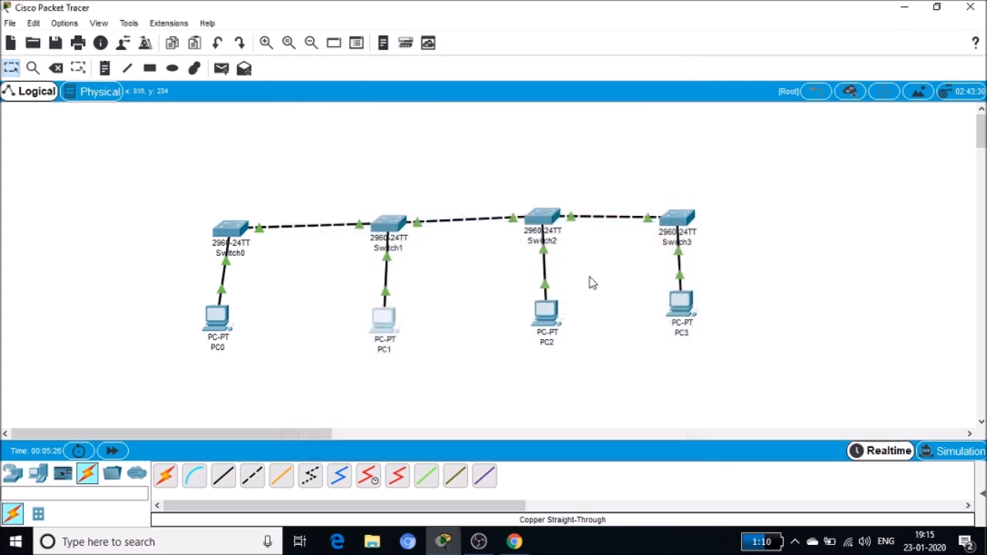
Step: Give PC2 the static IP address 192.168.10.3 with the default subnet mask and close its configuration
click(548, 315)
click(409, 96)
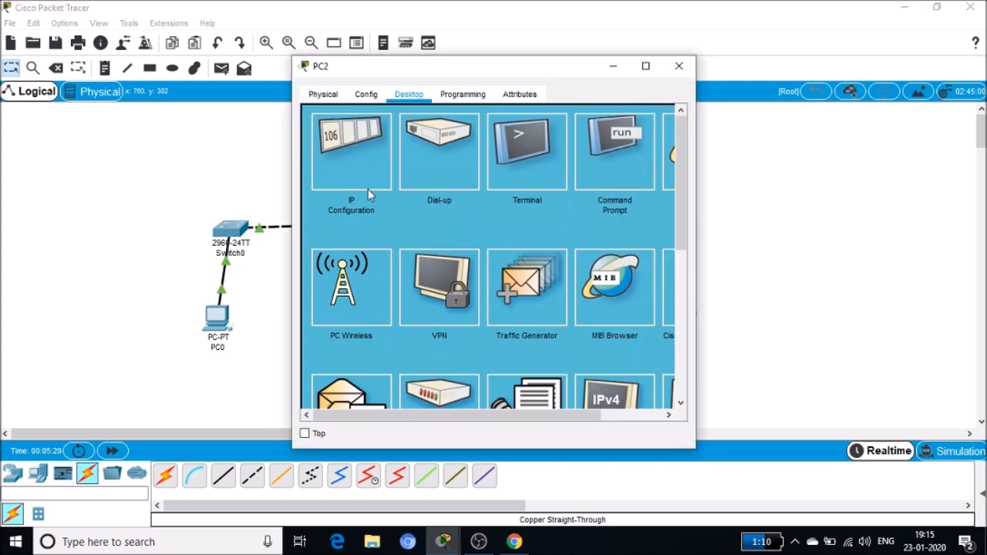
click(368, 169)
click(444, 196)
text(192.168.10.3)
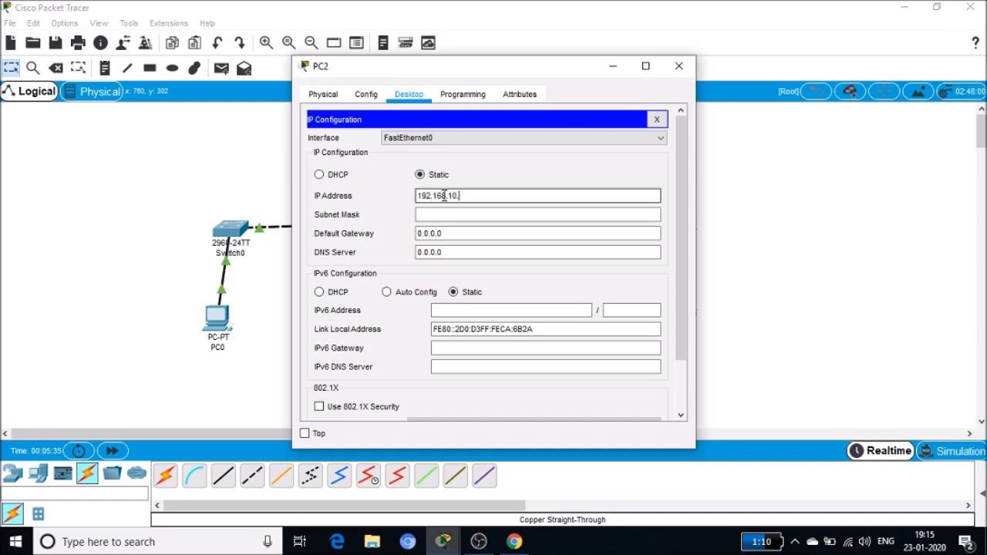
click(525, 214)
click(679, 66)
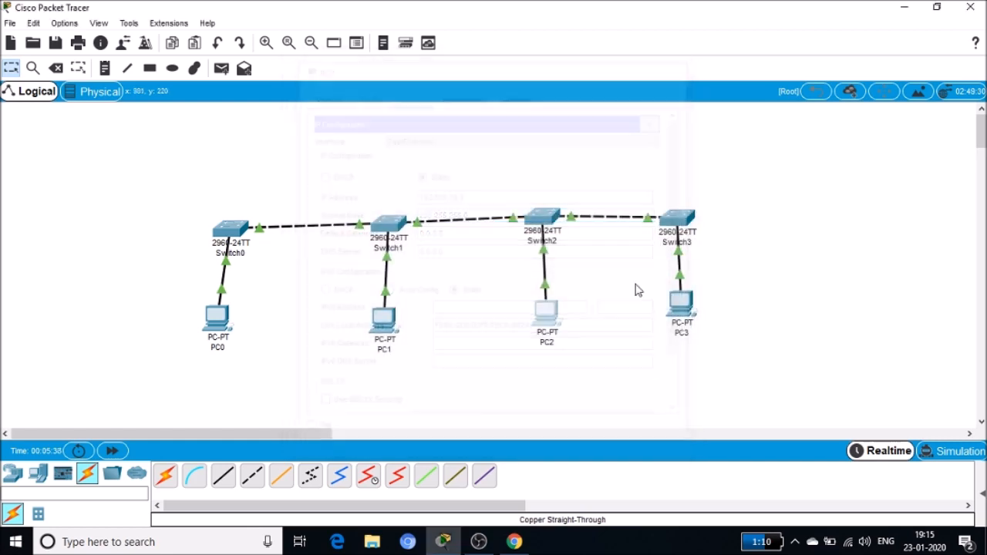
Step: Give PC3 the static IP address 192.168.10.4 with subnet mask 255.255.255.0 and close its configuration
click(673, 305)
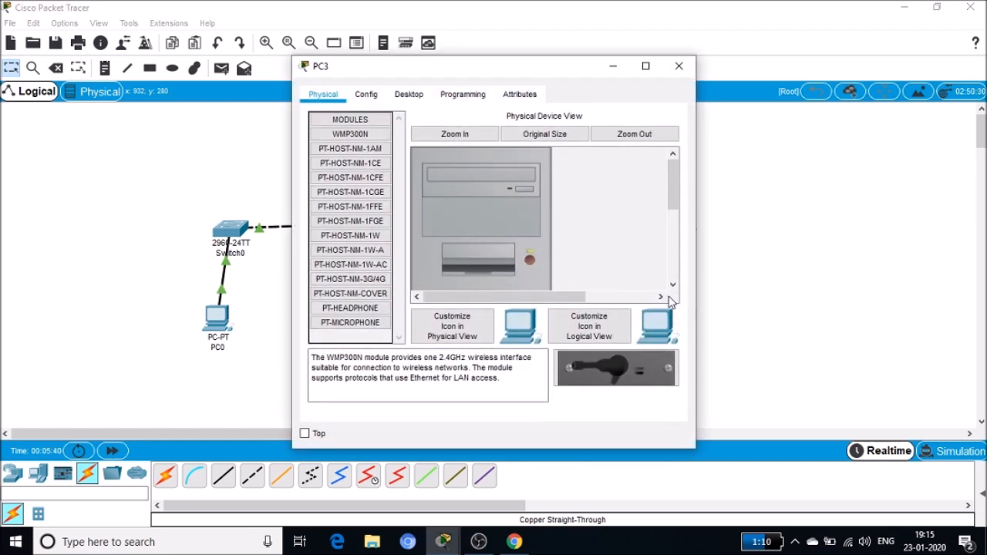
click(413, 95)
click(376, 177)
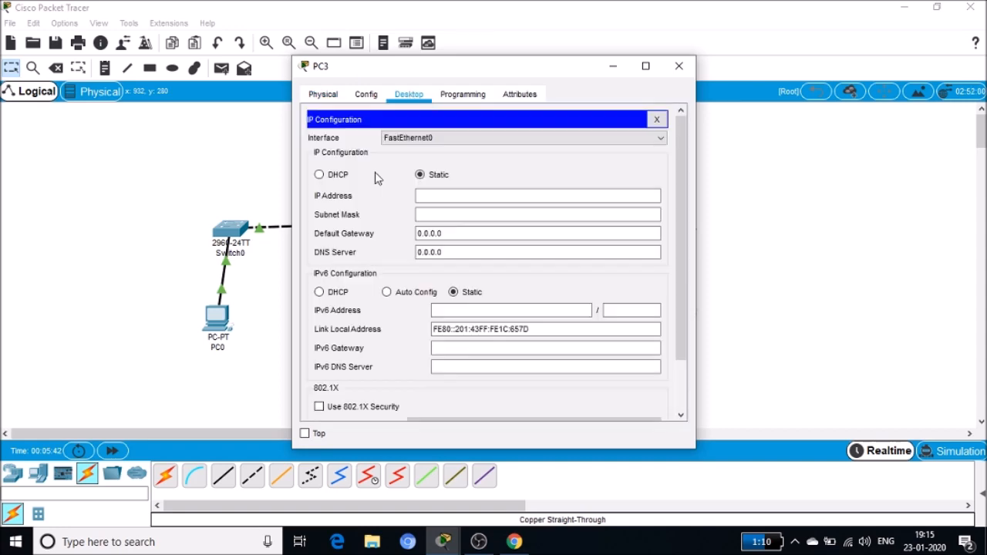
click(447, 194)
text(192.168.10.)
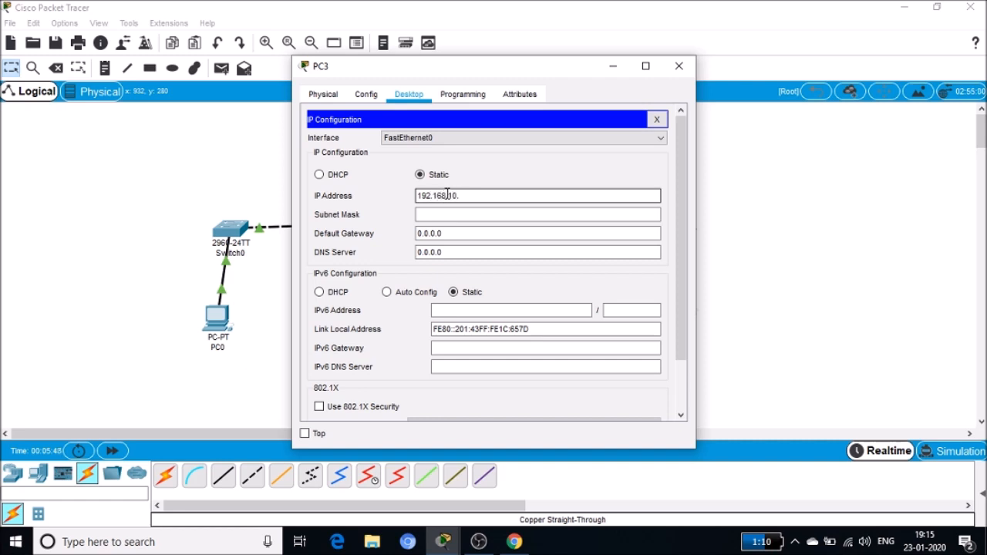
text(4)
click(442, 214)
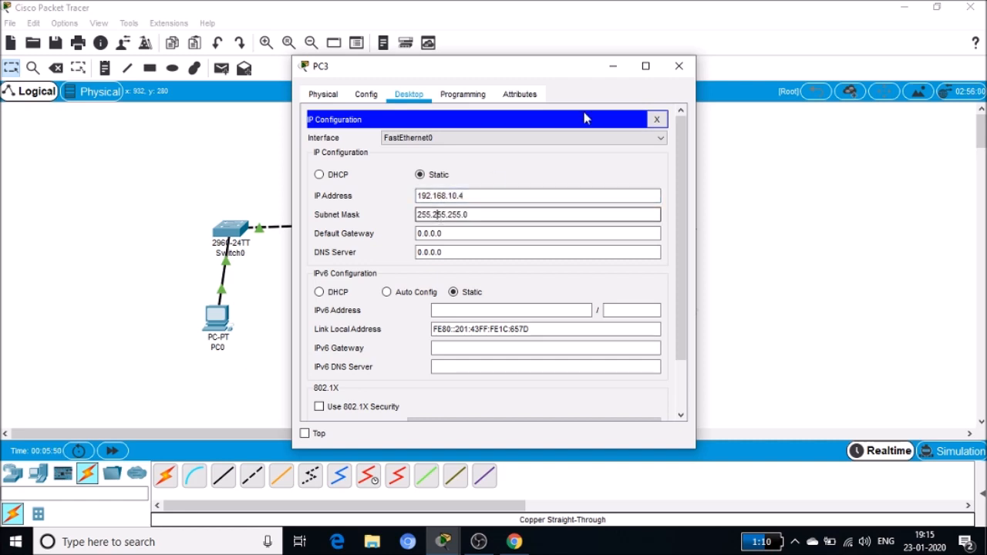
click(680, 67)
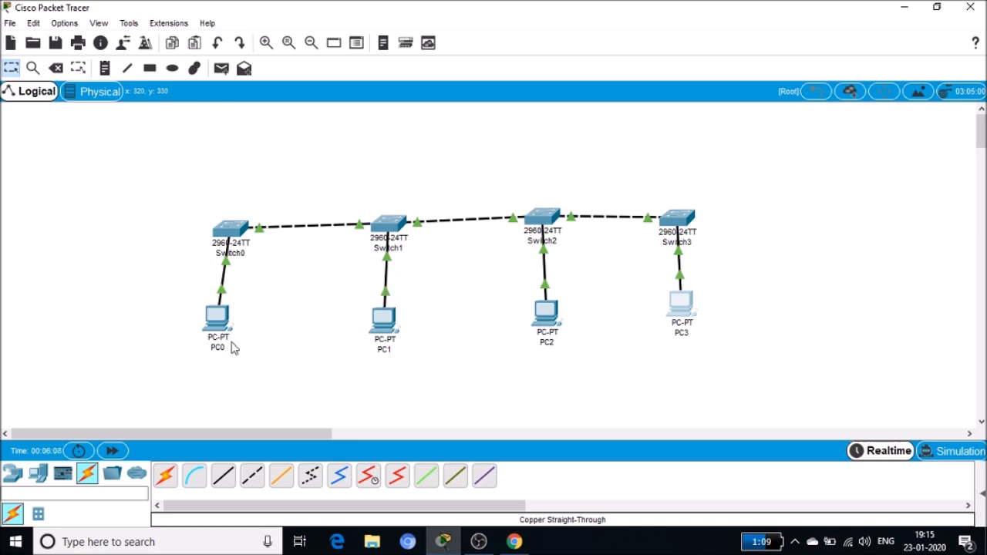
Step: Test connectivity from PC0 to PC3 by running ping 192.168.10.4 in PC0's Command Prompt
mouse_move(233, 347)
click(217, 318)
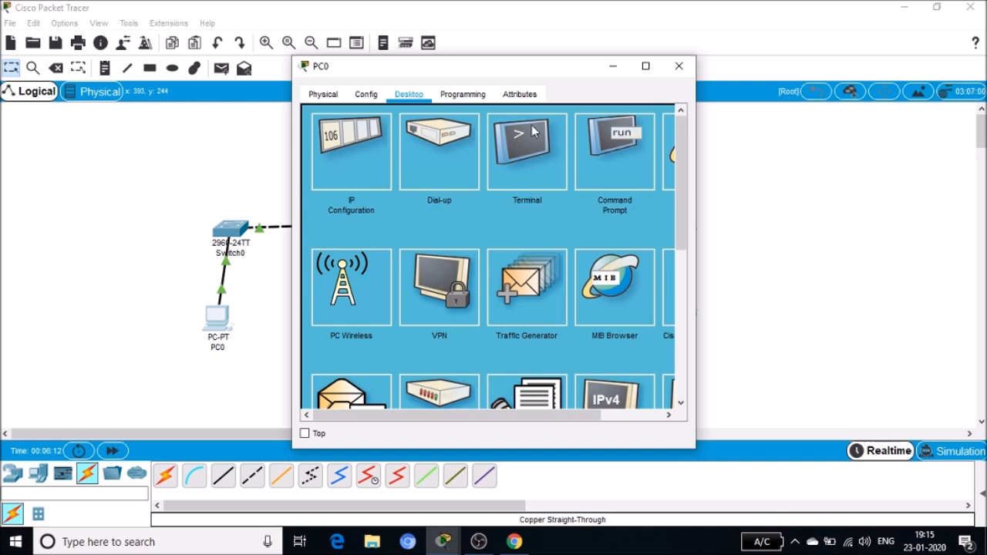
click(605, 163)
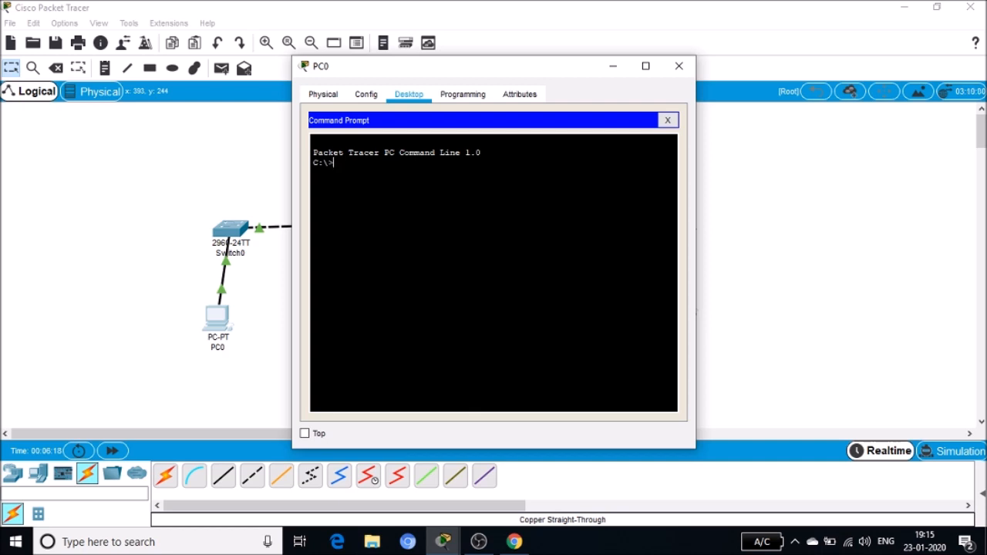
drag(569, 72, 473, 84)
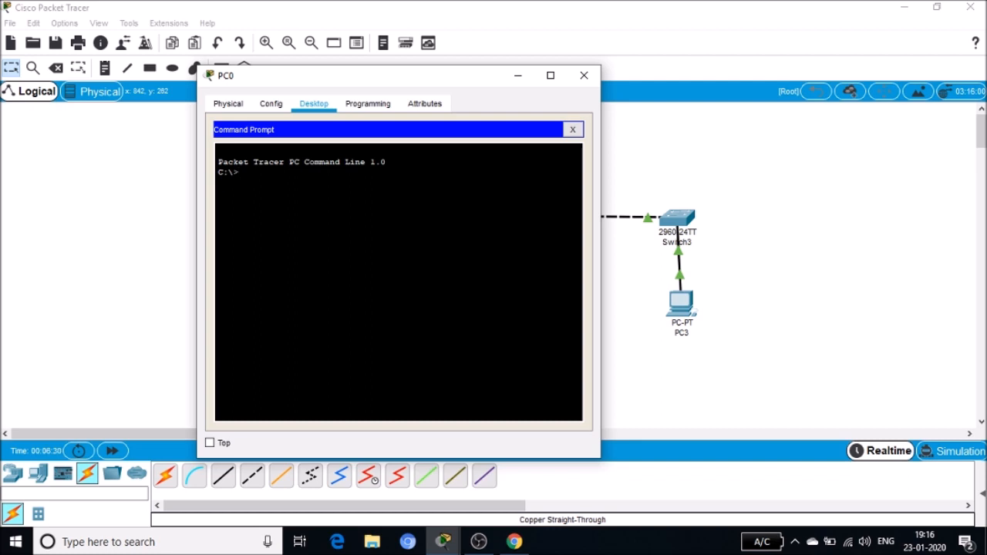
text(ping 192.168.10.4)
key(Return)
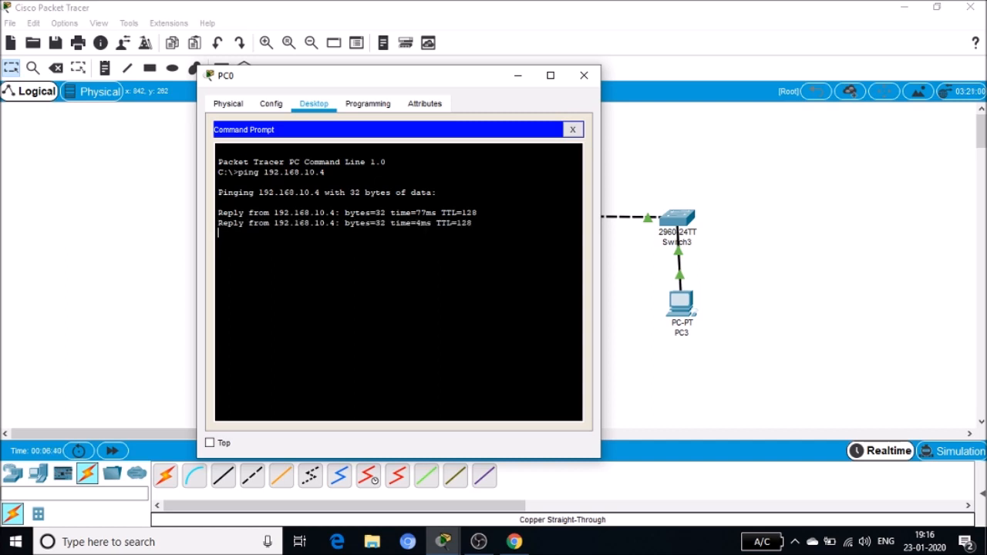